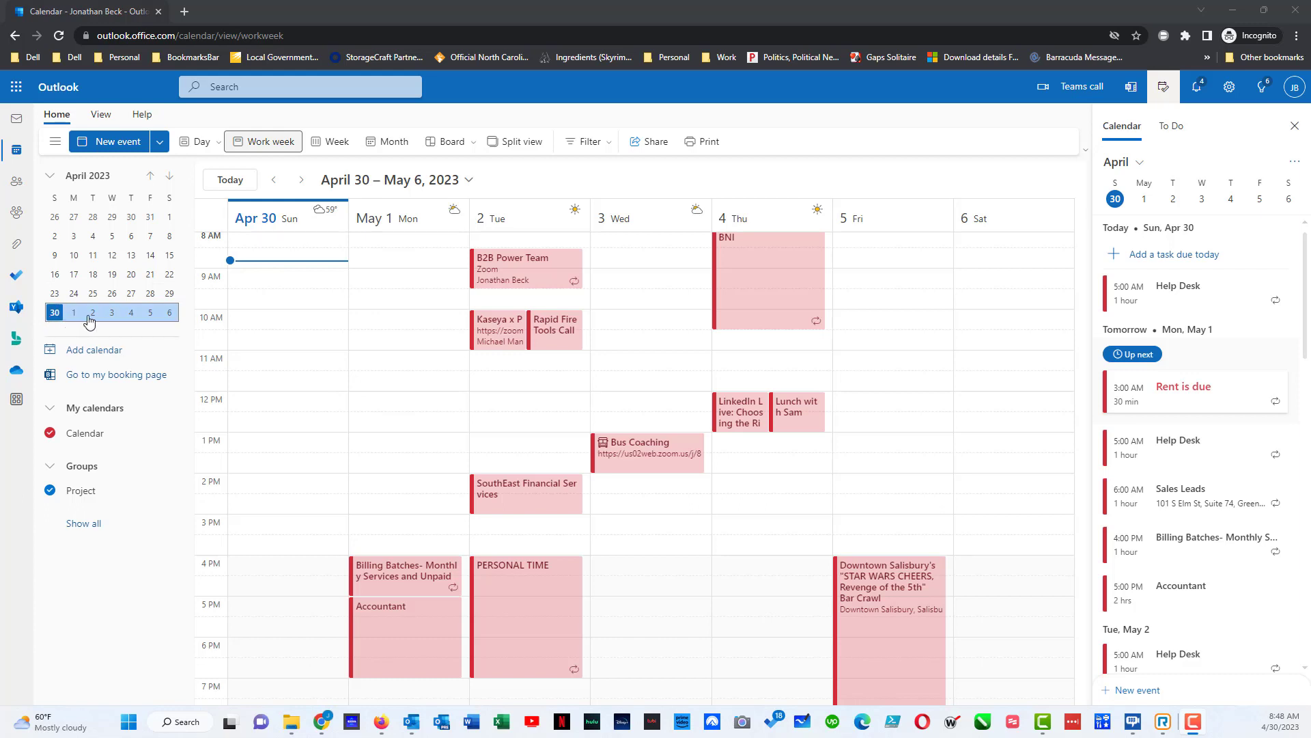
- Browse the calendar in week, month and day views, then return to the work week of April 30
scroll(93, 319, down, 4)
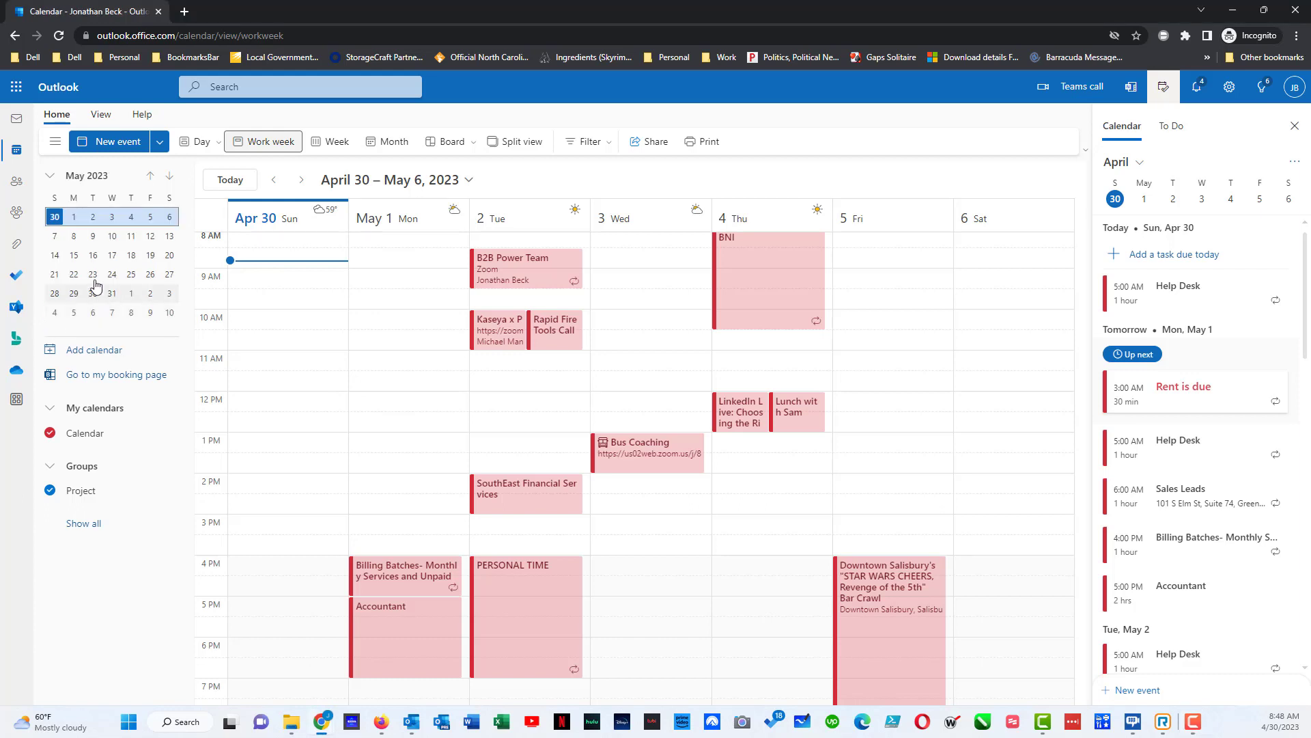
click(99, 243)
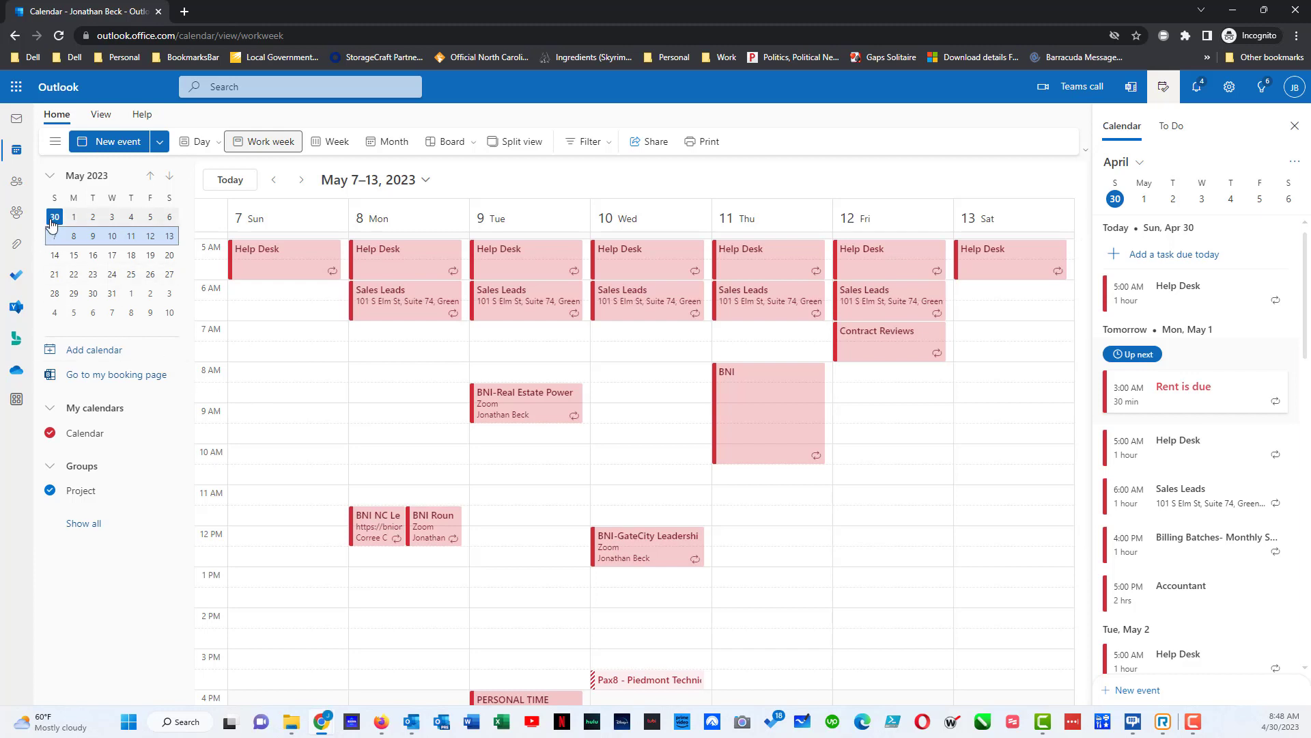
click(51, 224)
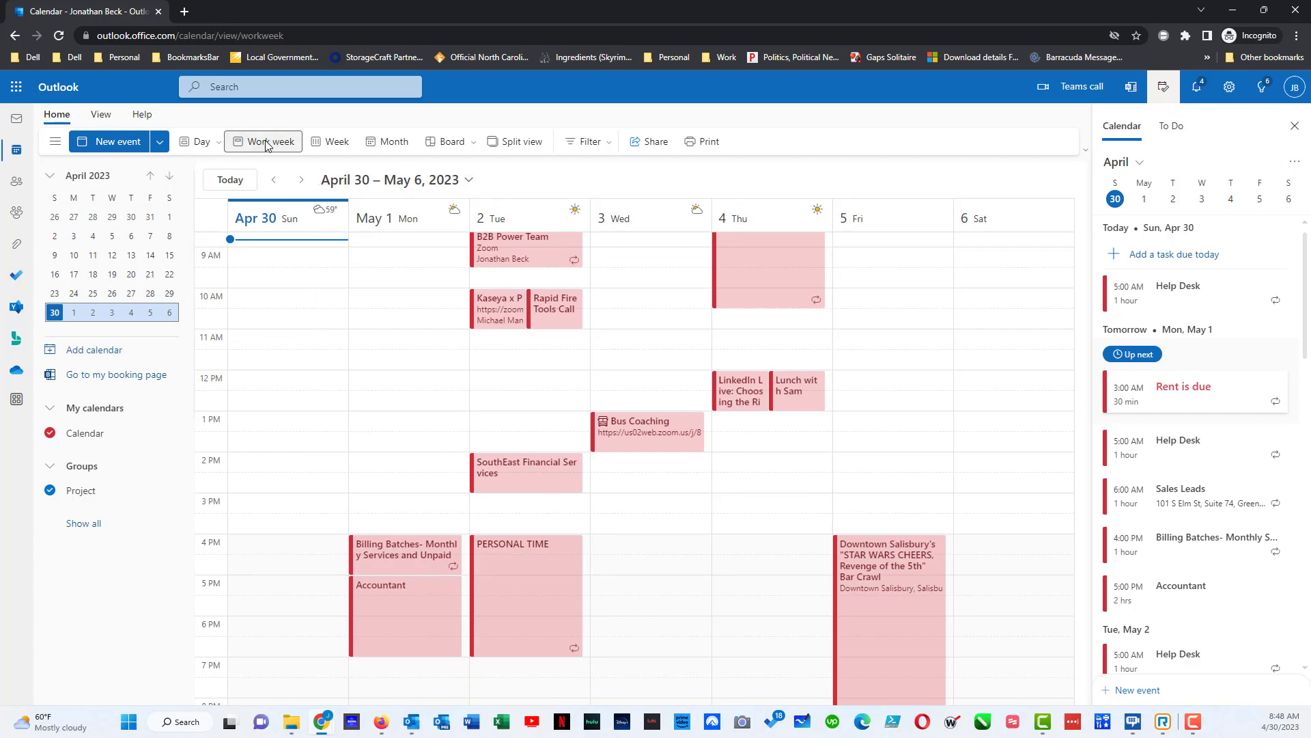
click(336, 143)
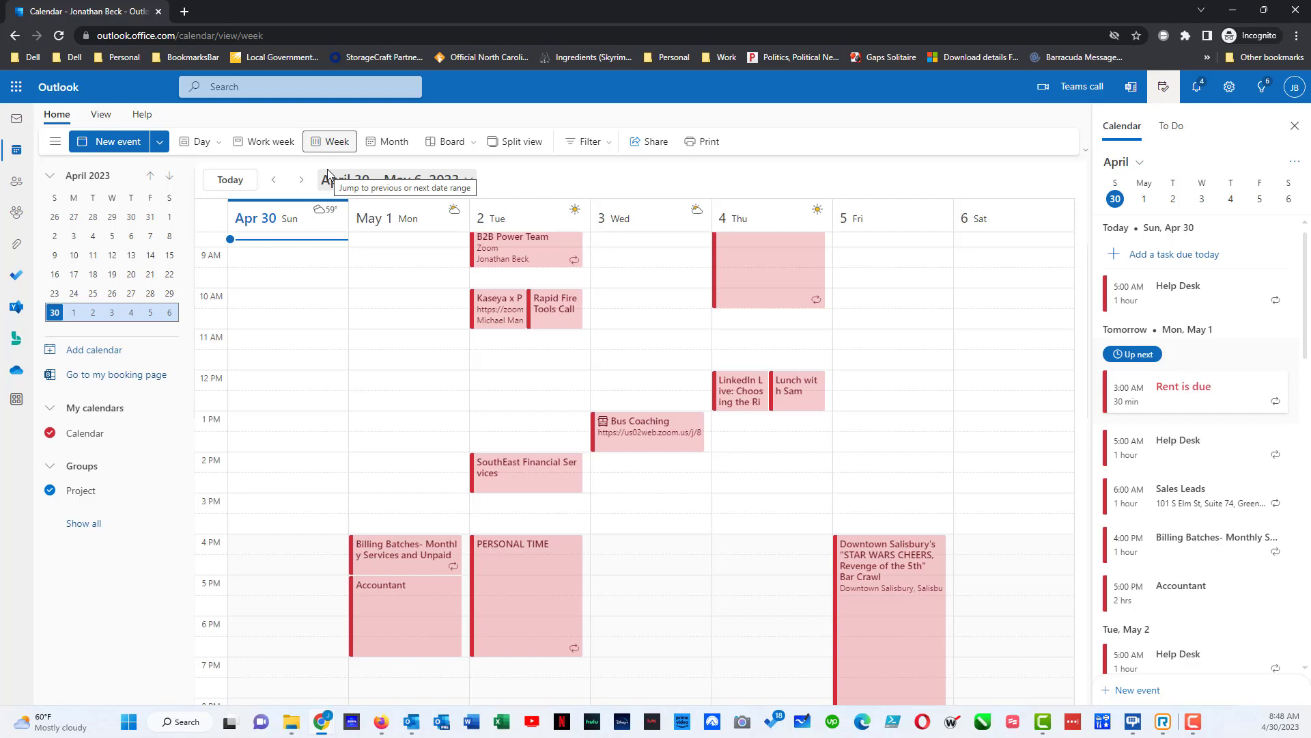
click(387, 144)
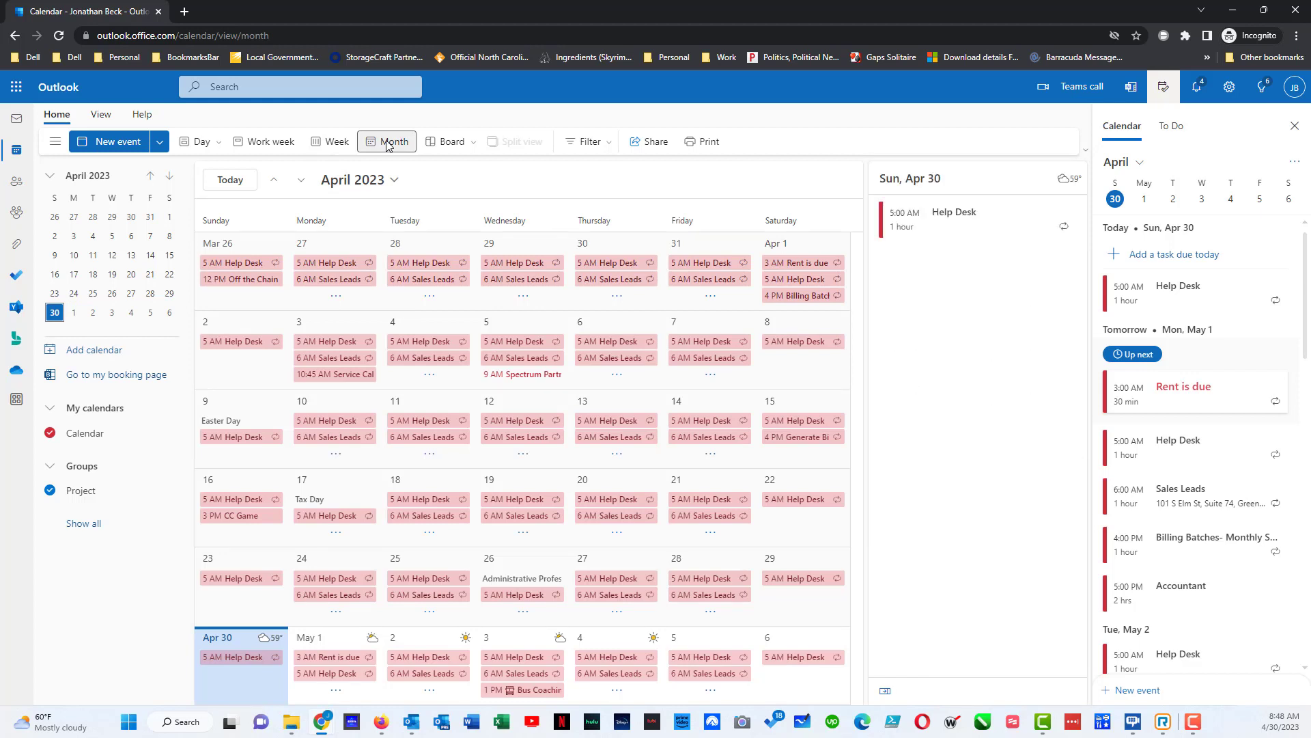
click(200, 142)
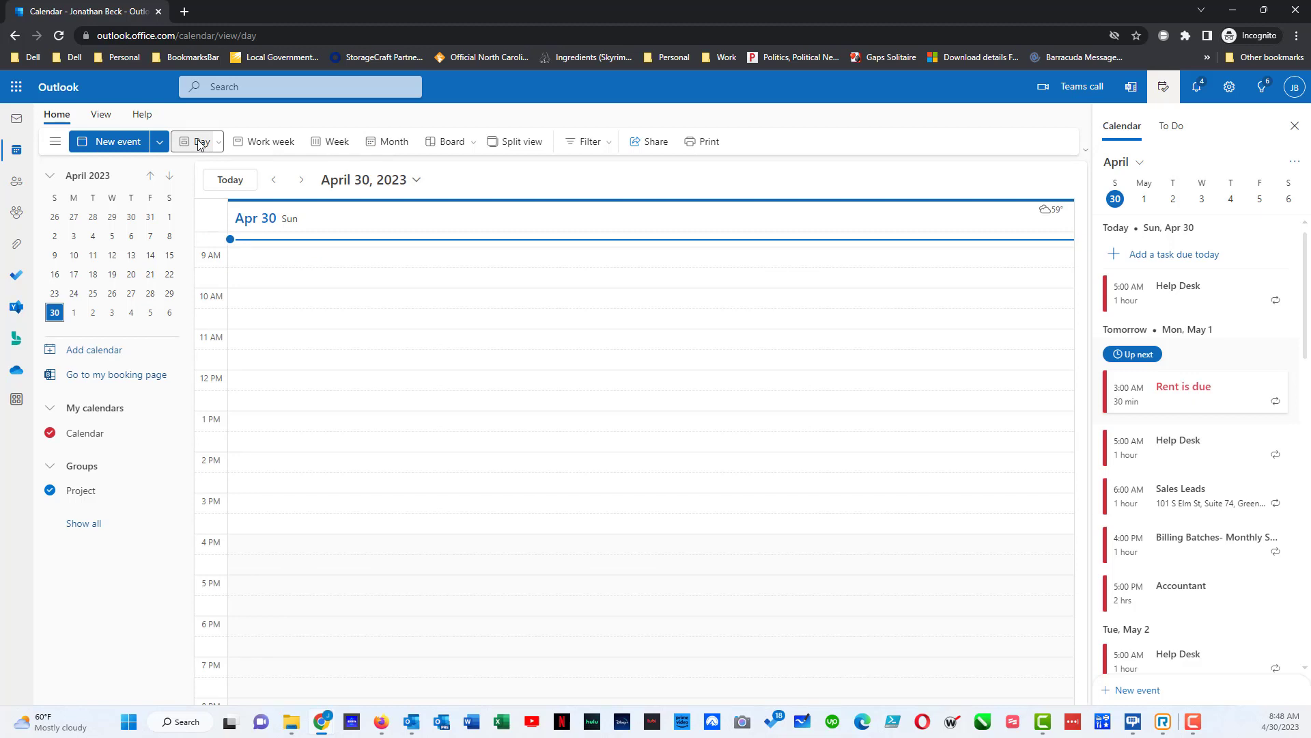
click(263, 142)
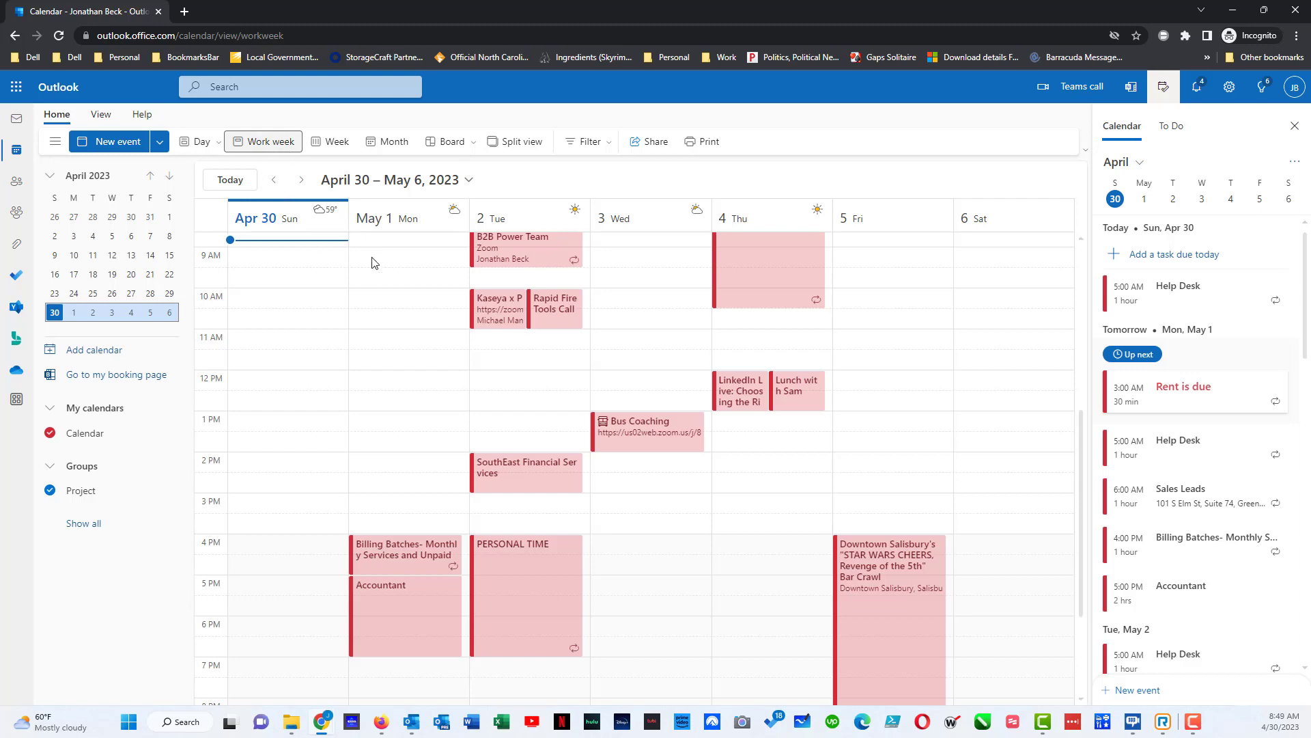
- Create 'Test Event' on May 1 from 9:00 to 10:00 AM, save it, and reopen it for editing
drag(377, 262, 381, 276)
click(396, 252)
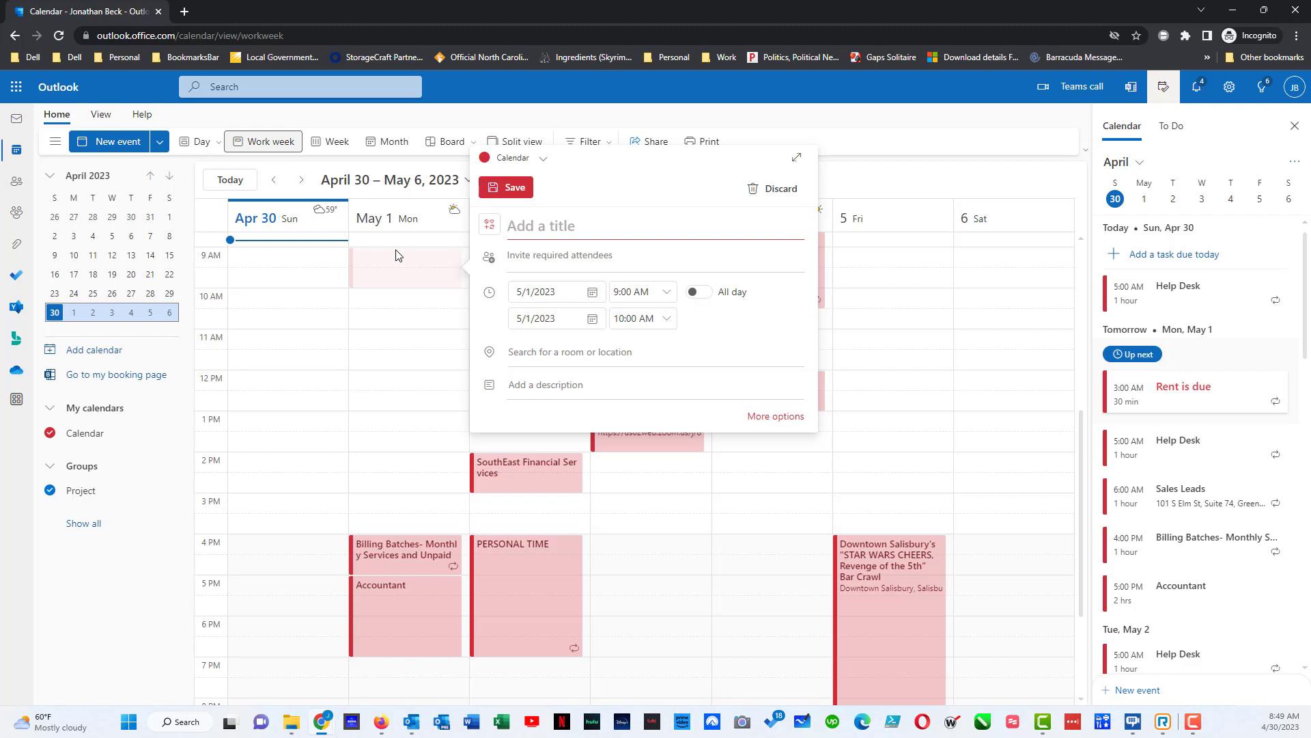
text(Test Event)
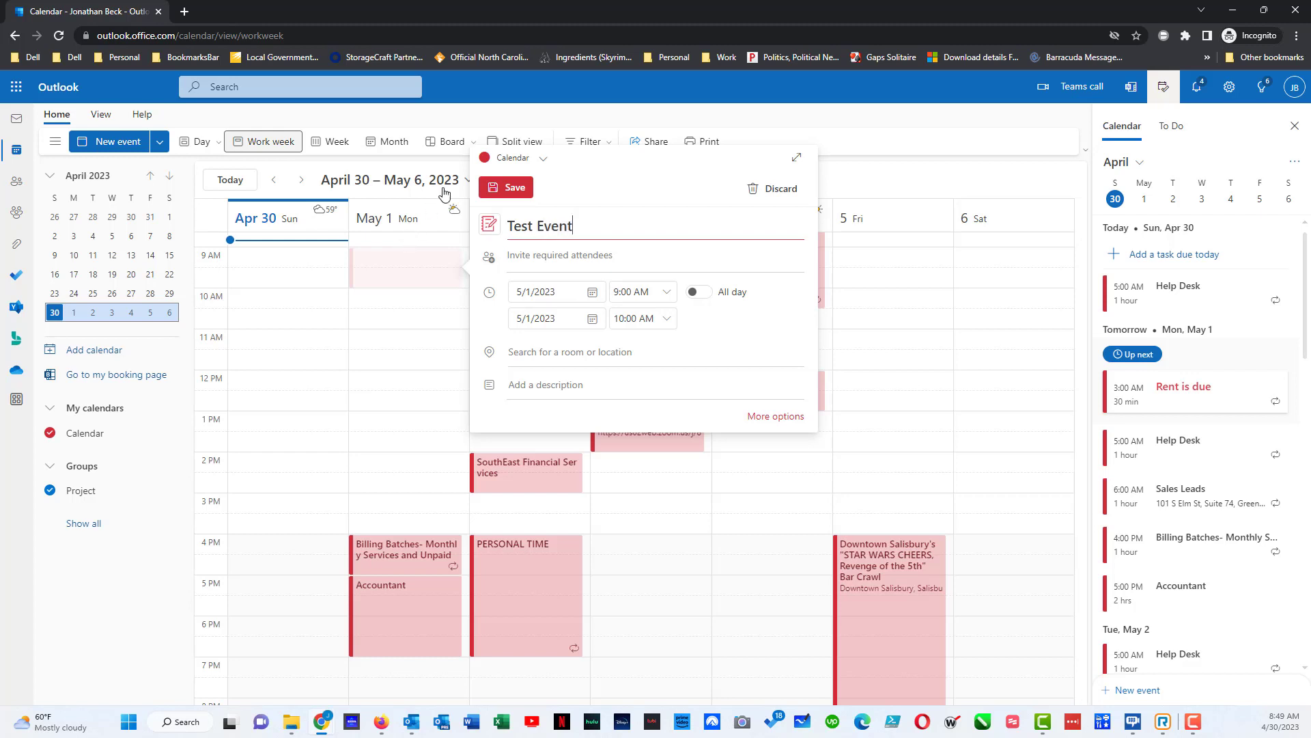
click(501, 186)
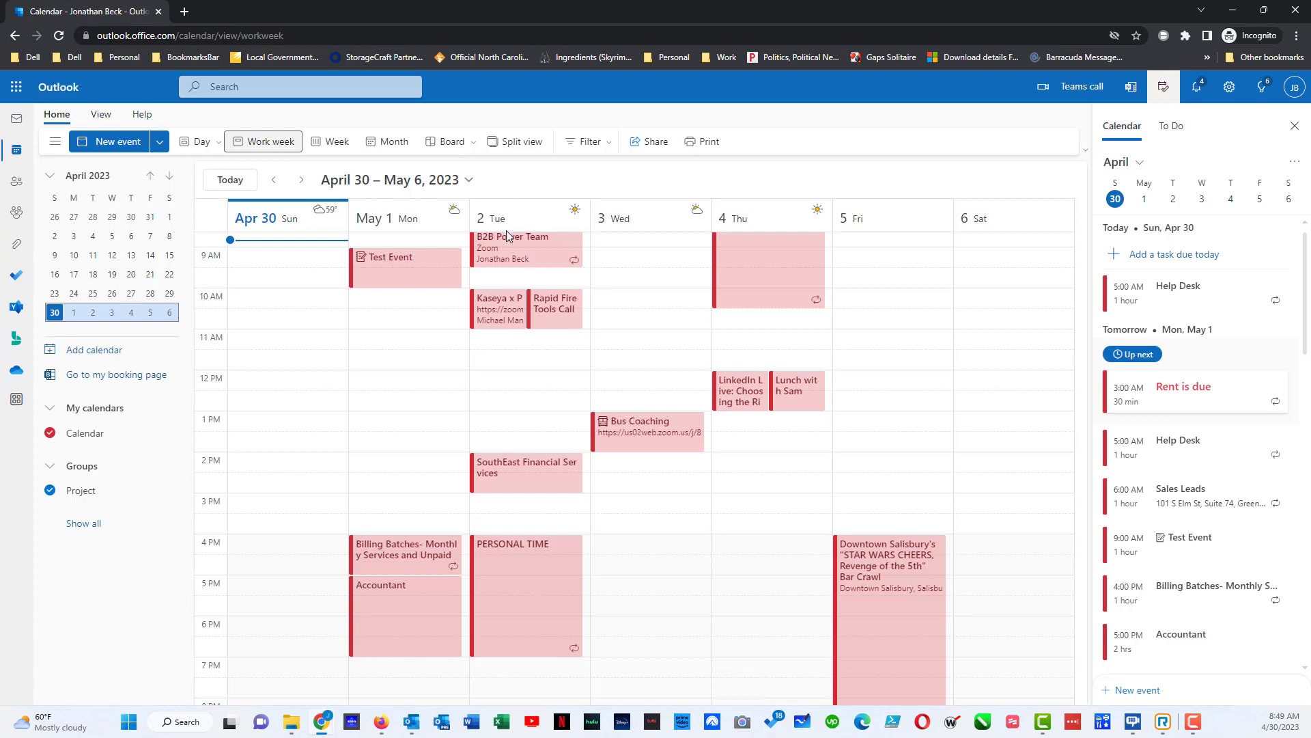
click(422, 271)
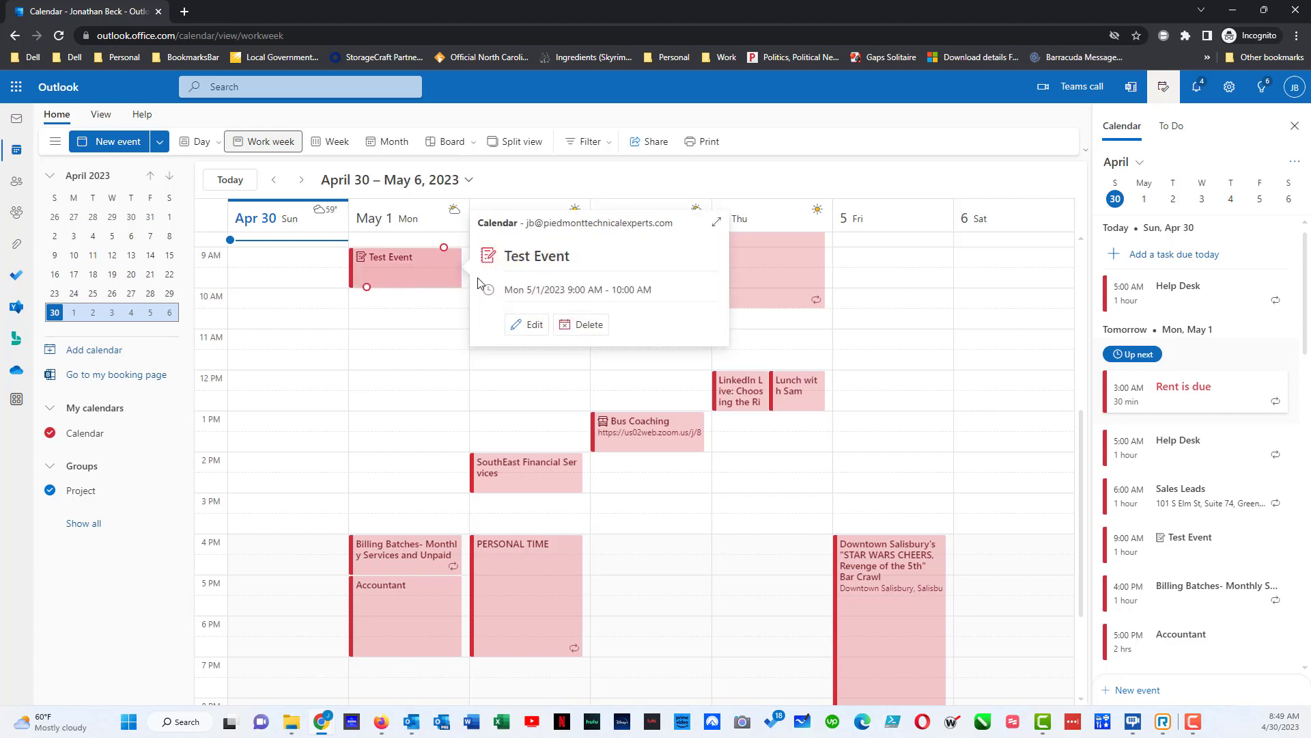
click(534, 328)
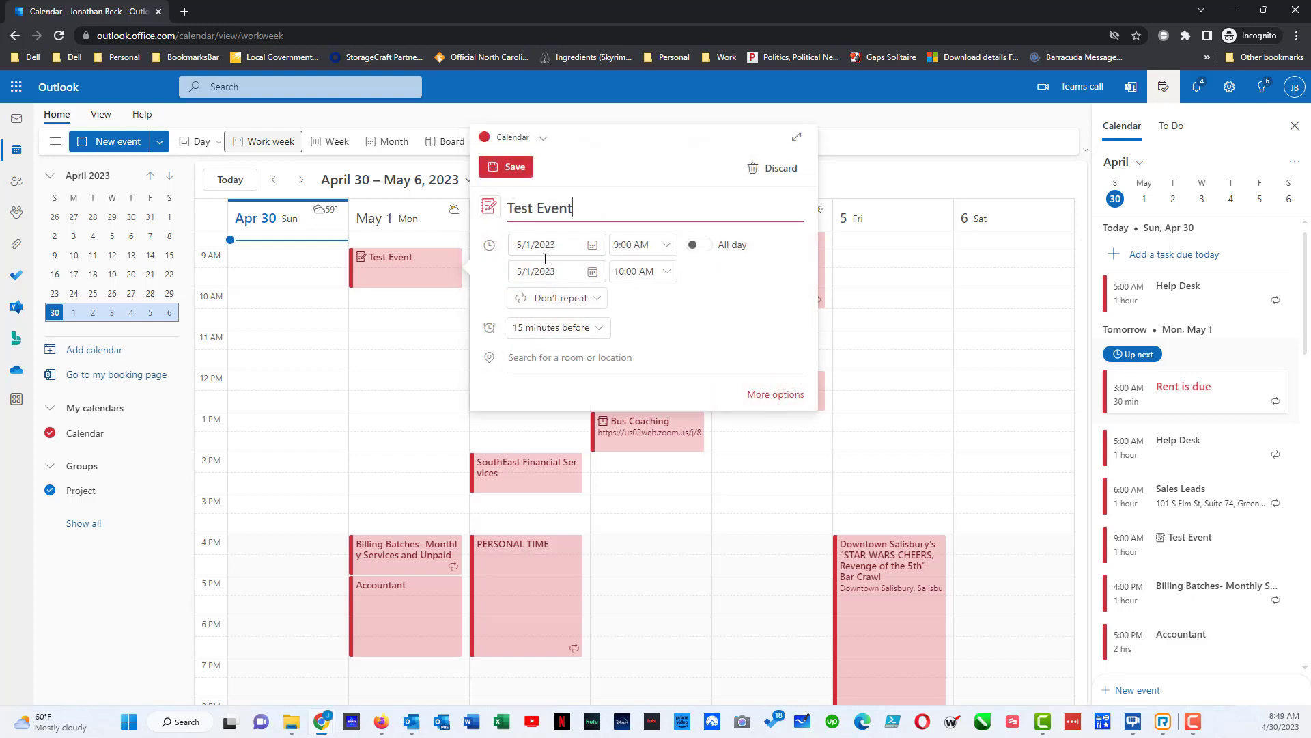
- In the full event form, invite the suggested contact as an attendee
click(753, 395)
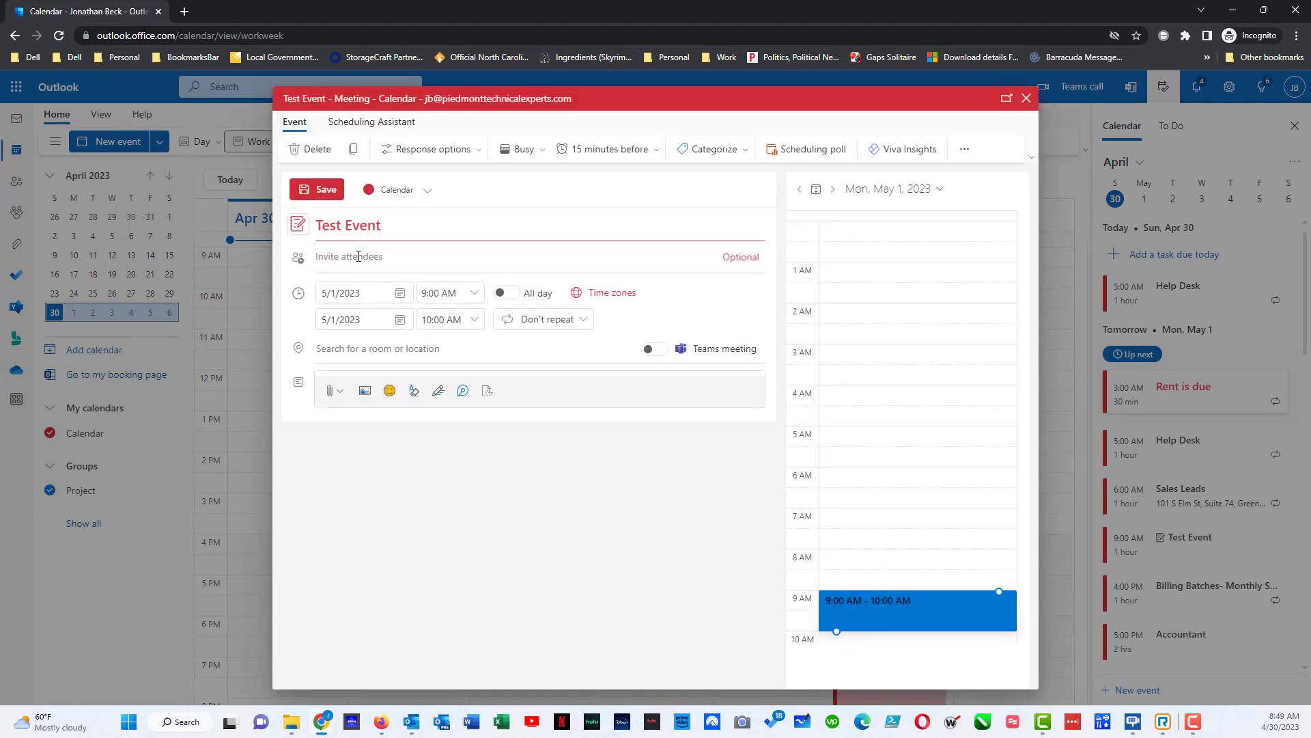
click(359, 256)
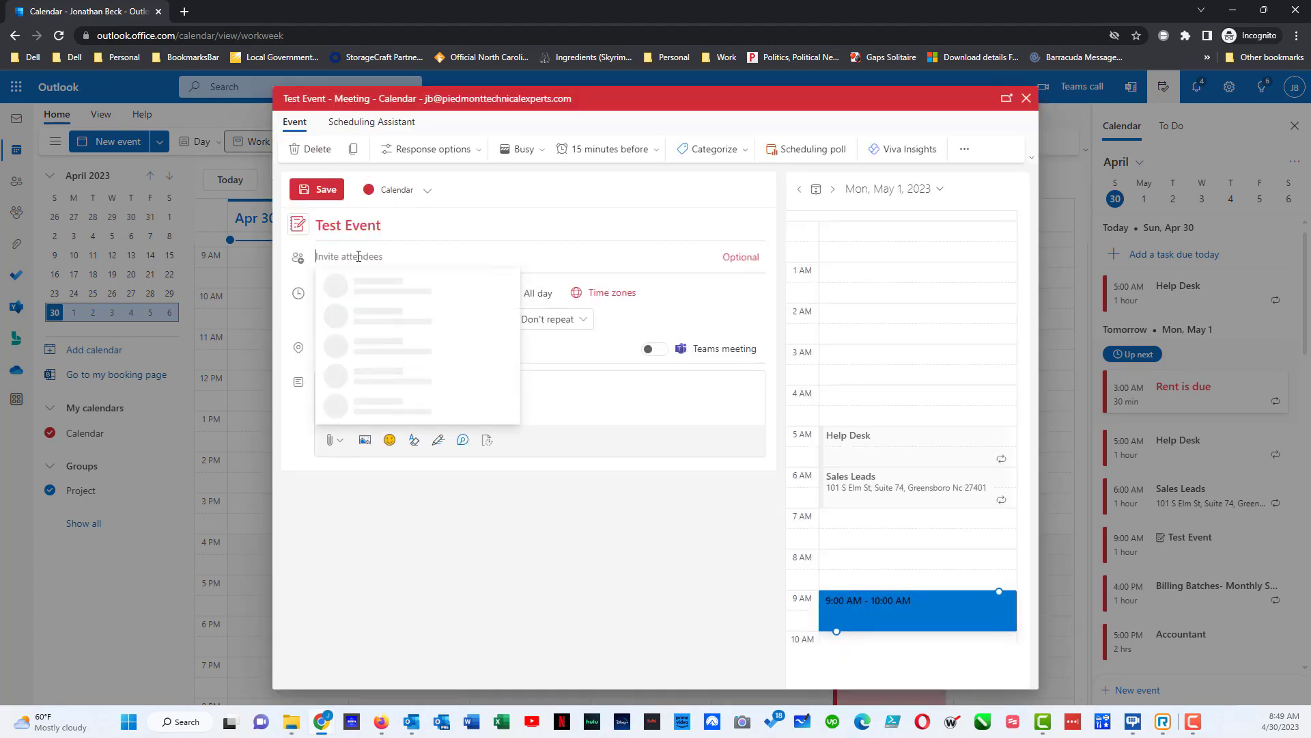
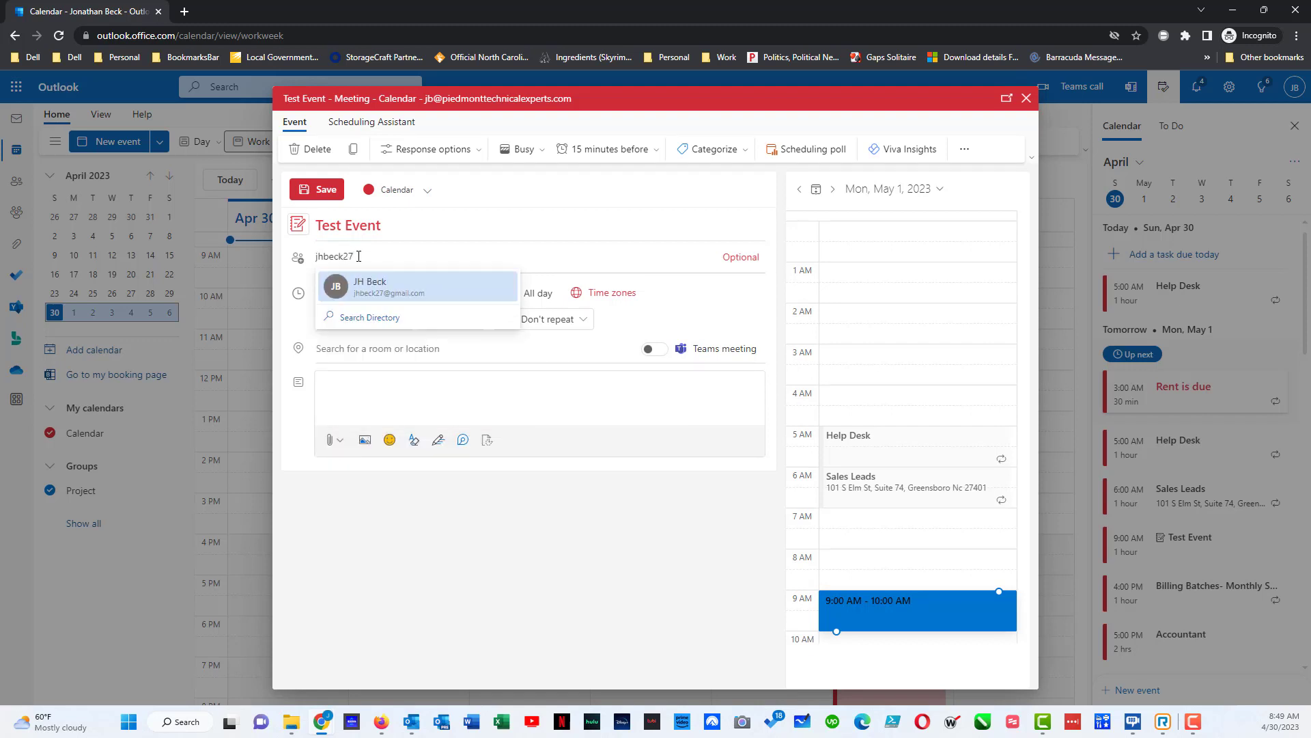
click(364, 287)
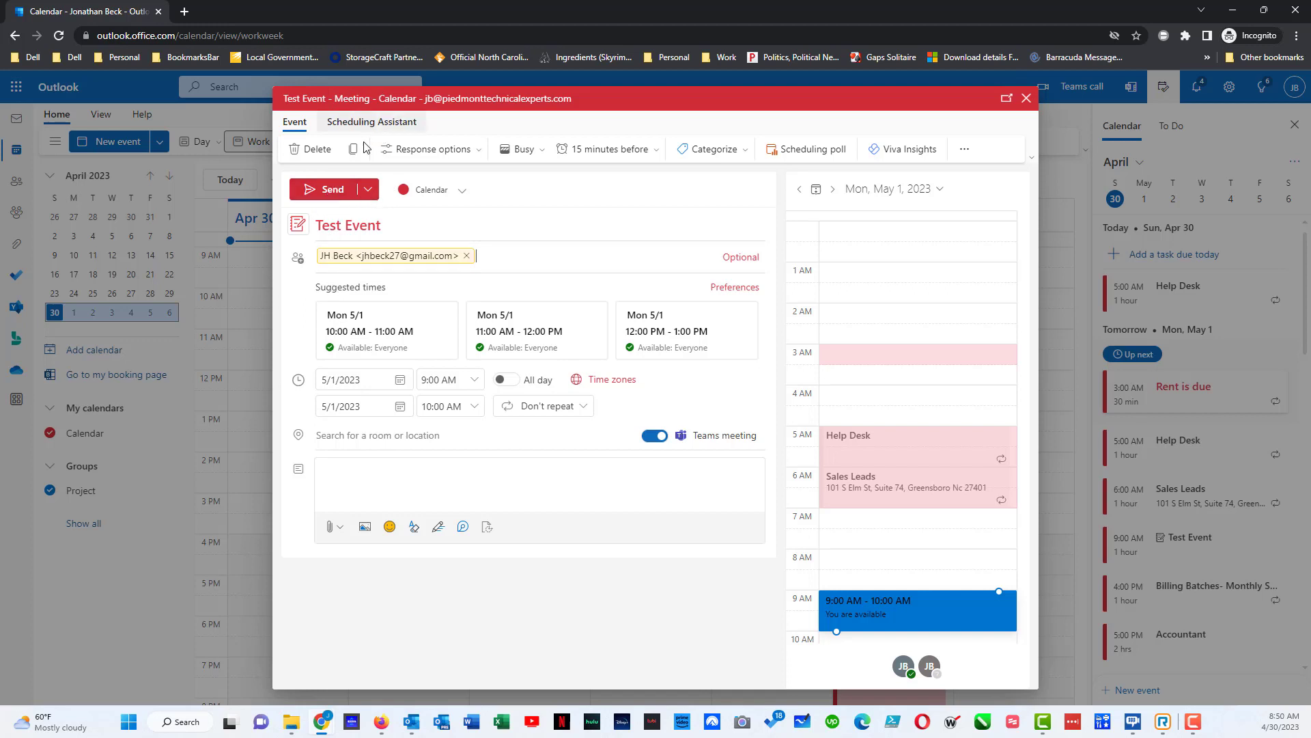
- Set the first suggested address as the location and send the Teams meeting update
click(371, 435)
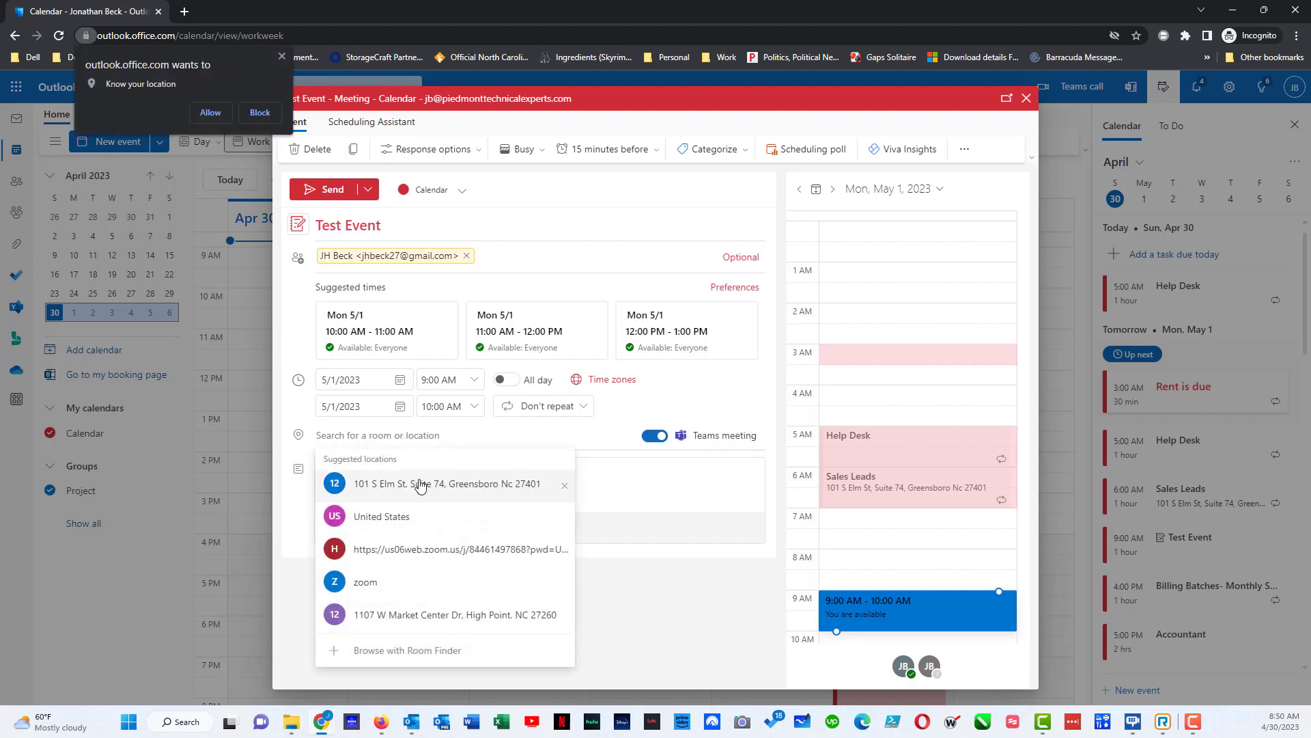
click(380, 478)
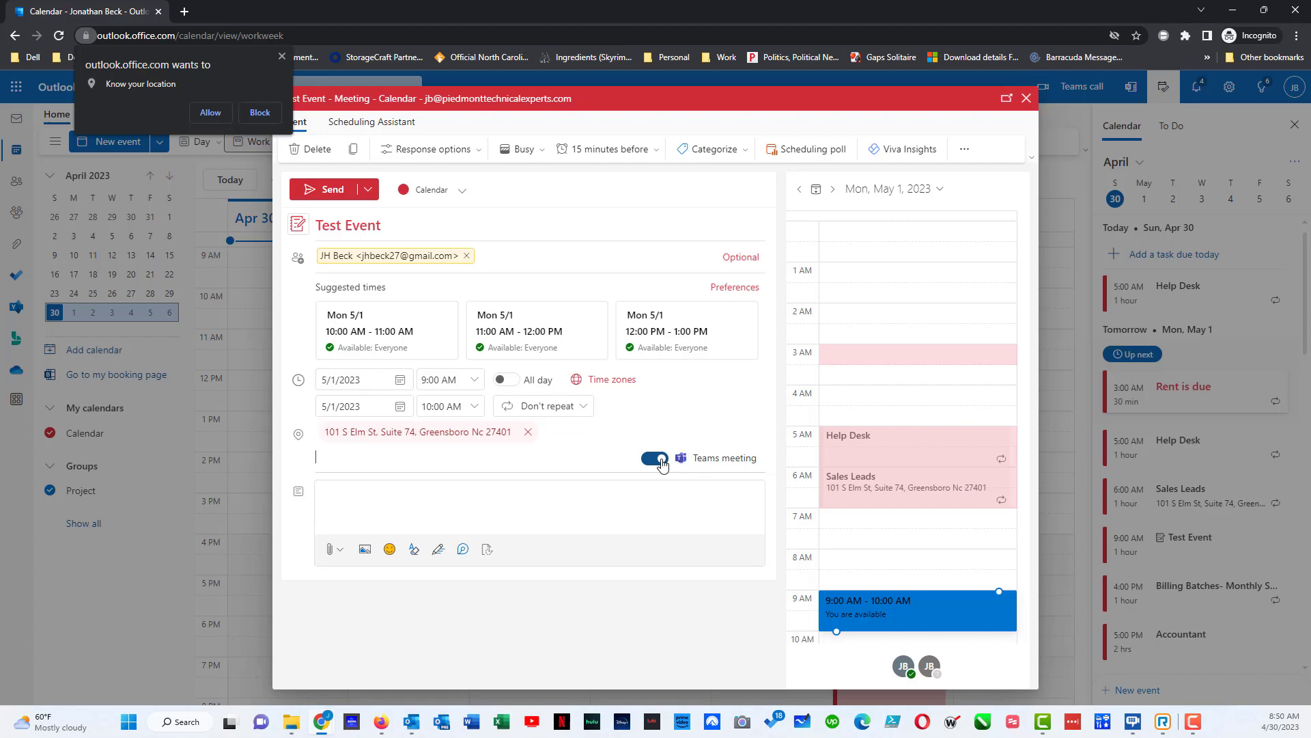
click(333, 189)
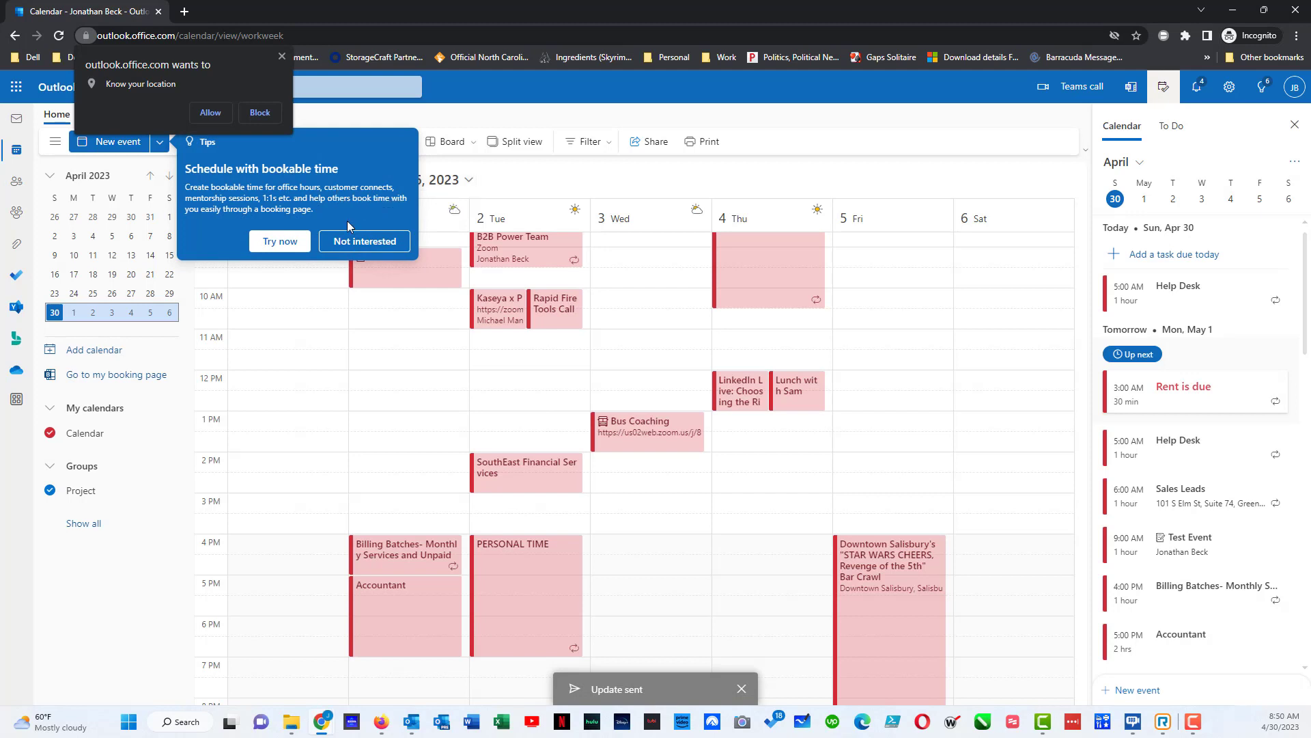
- Dismiss the bookable-time tip and open Test Event's full meeting form
click(362, 239)
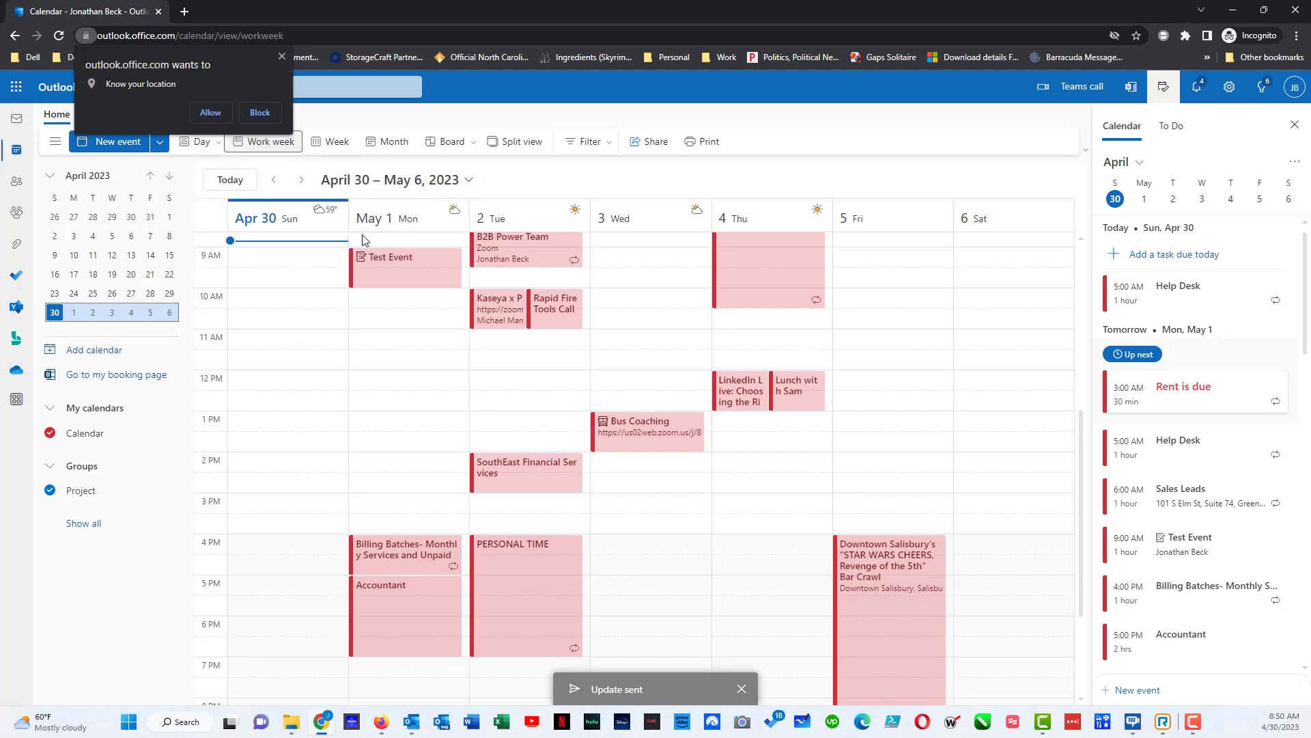
click(410, 264)
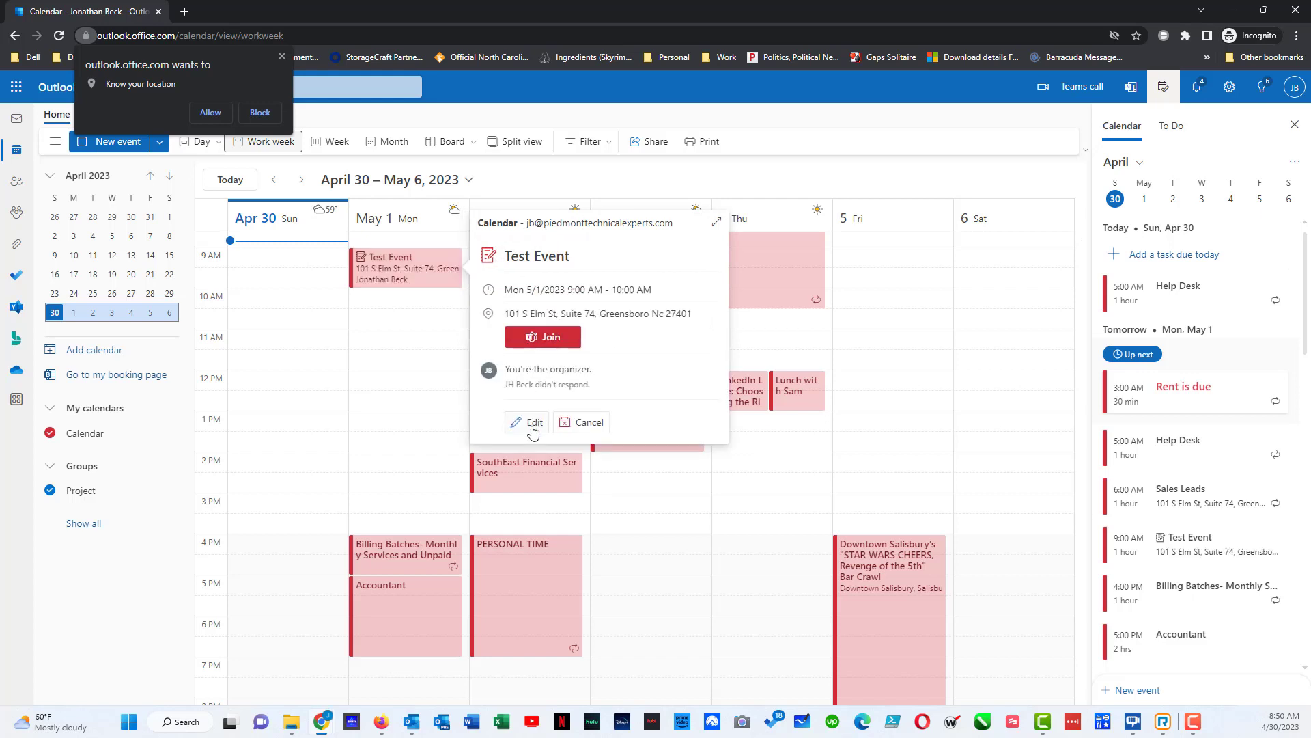
click(540, 338)
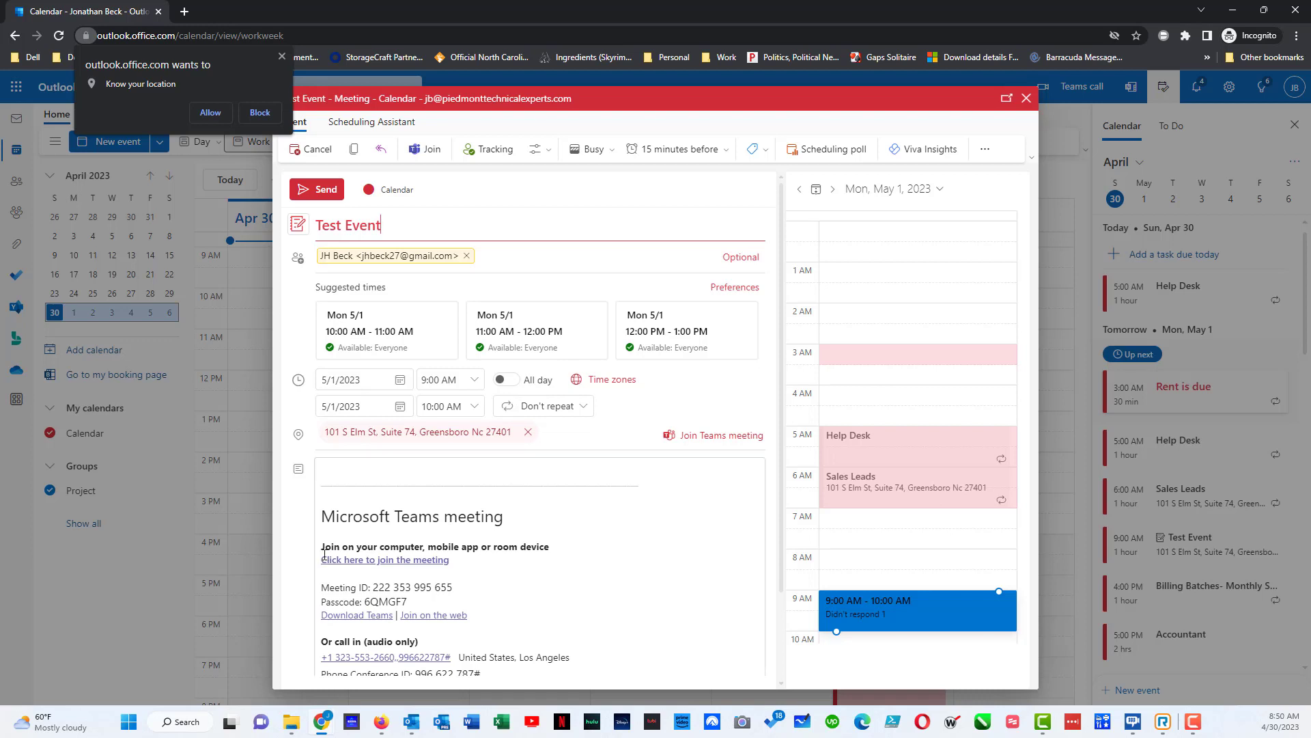
scroll(342, 586, down, 3)
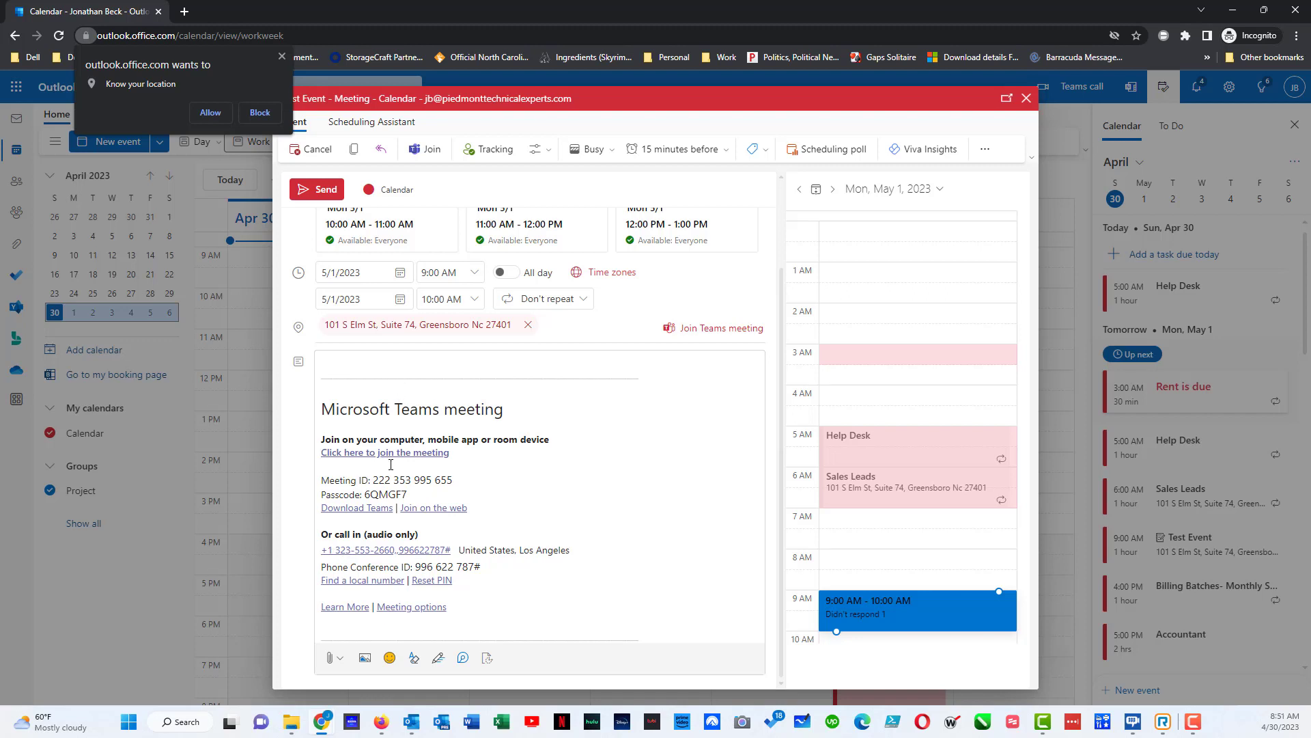
scroll(448, 395, up, 2)
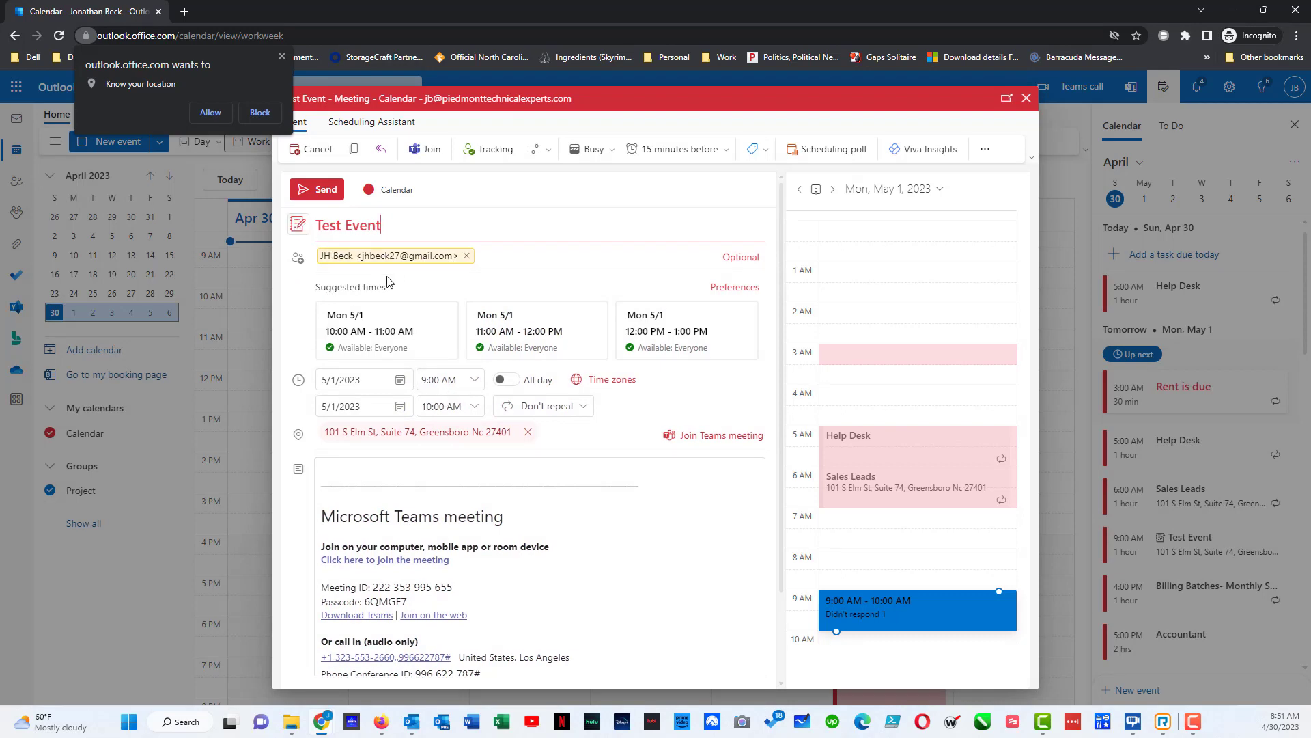
- Back out of cancelling, then close the meeting form and discard unsaved changes
click(320, 151)
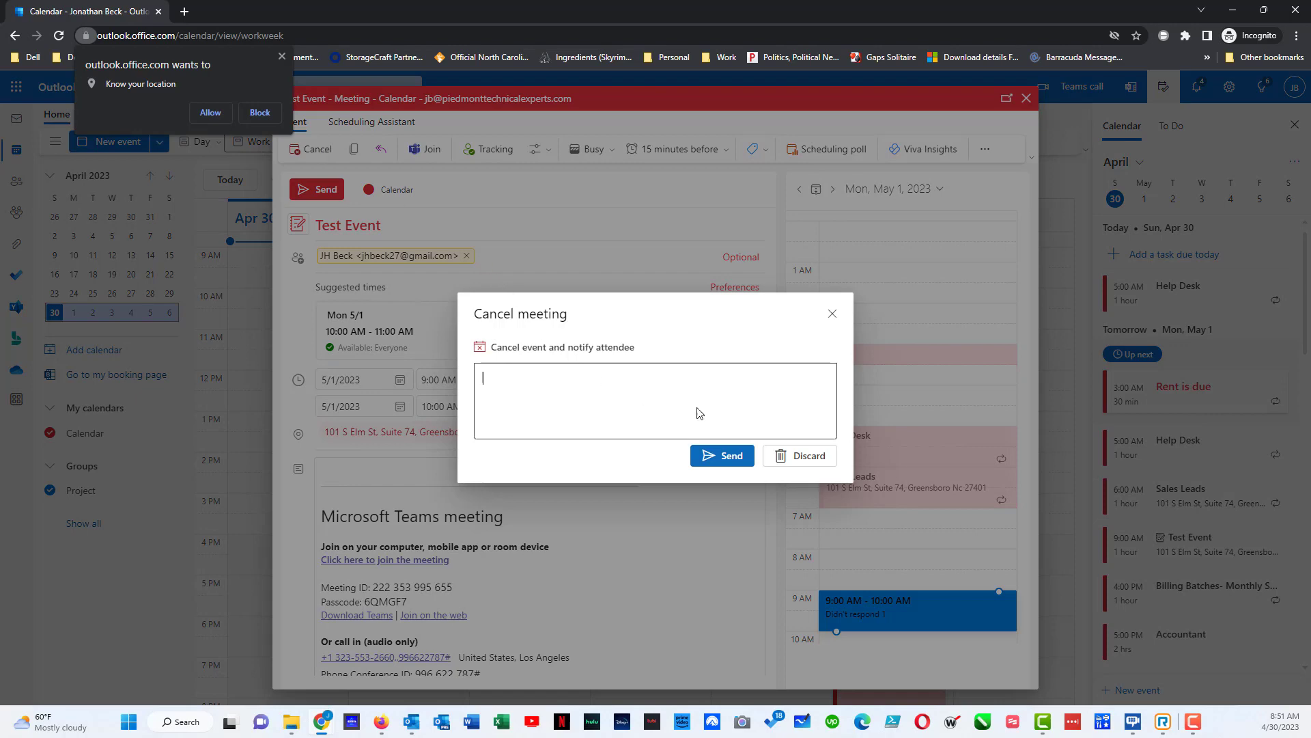
click(810, 465)
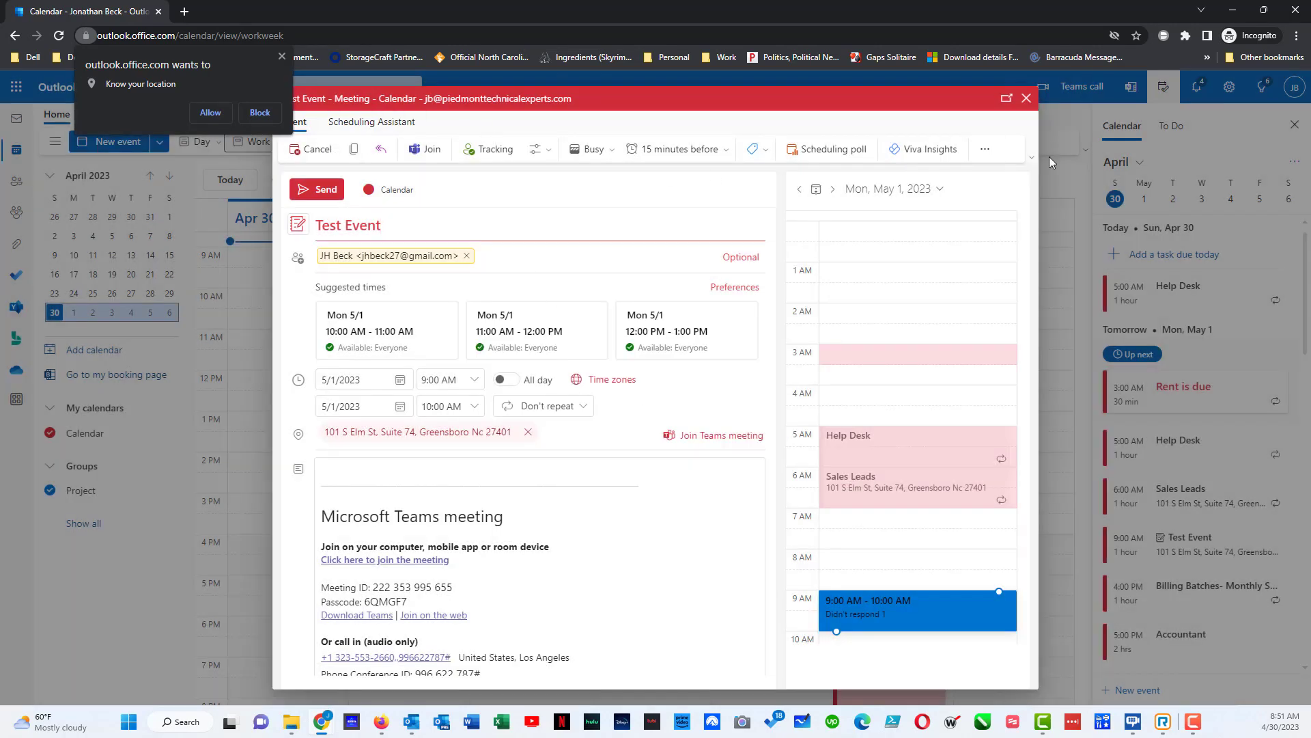
click(1027, 99)
click(662, 424)
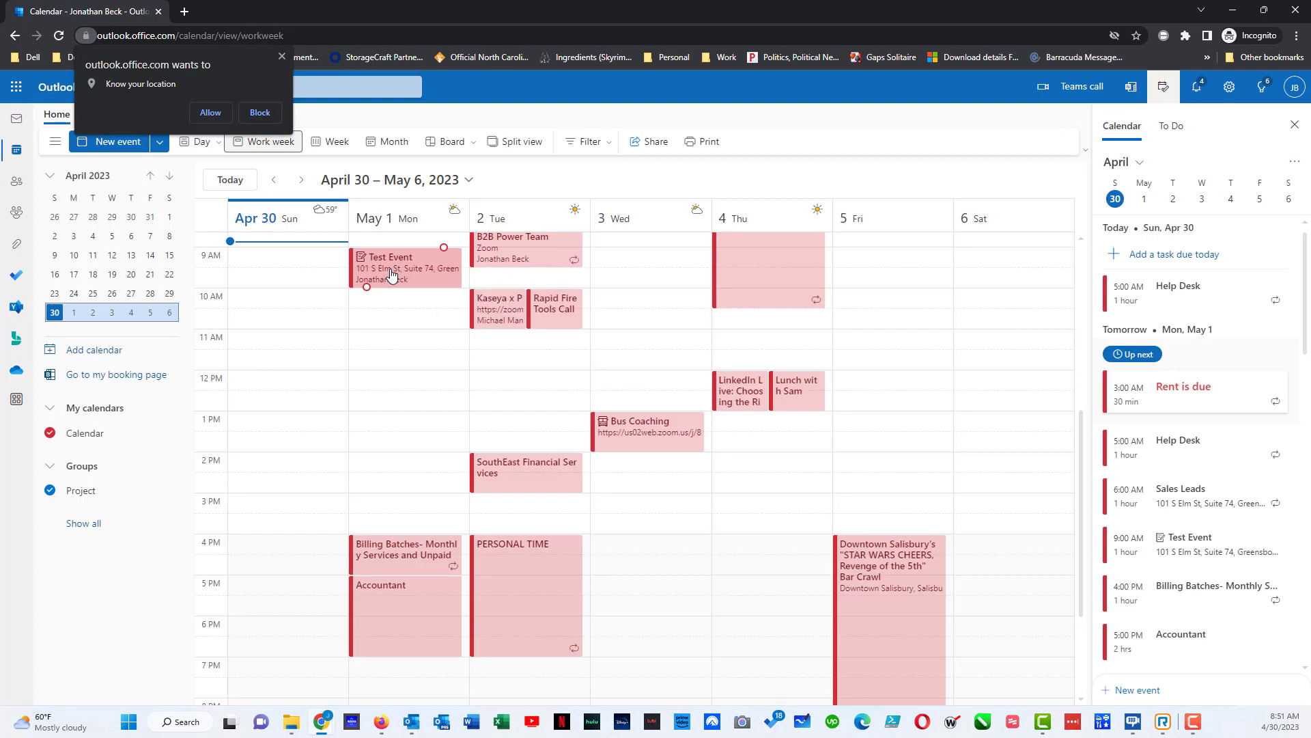
- Reschedule Test Event on May 1 to the 11:00 AM–12:00 PM slot and send the update
double_click(390, 275)
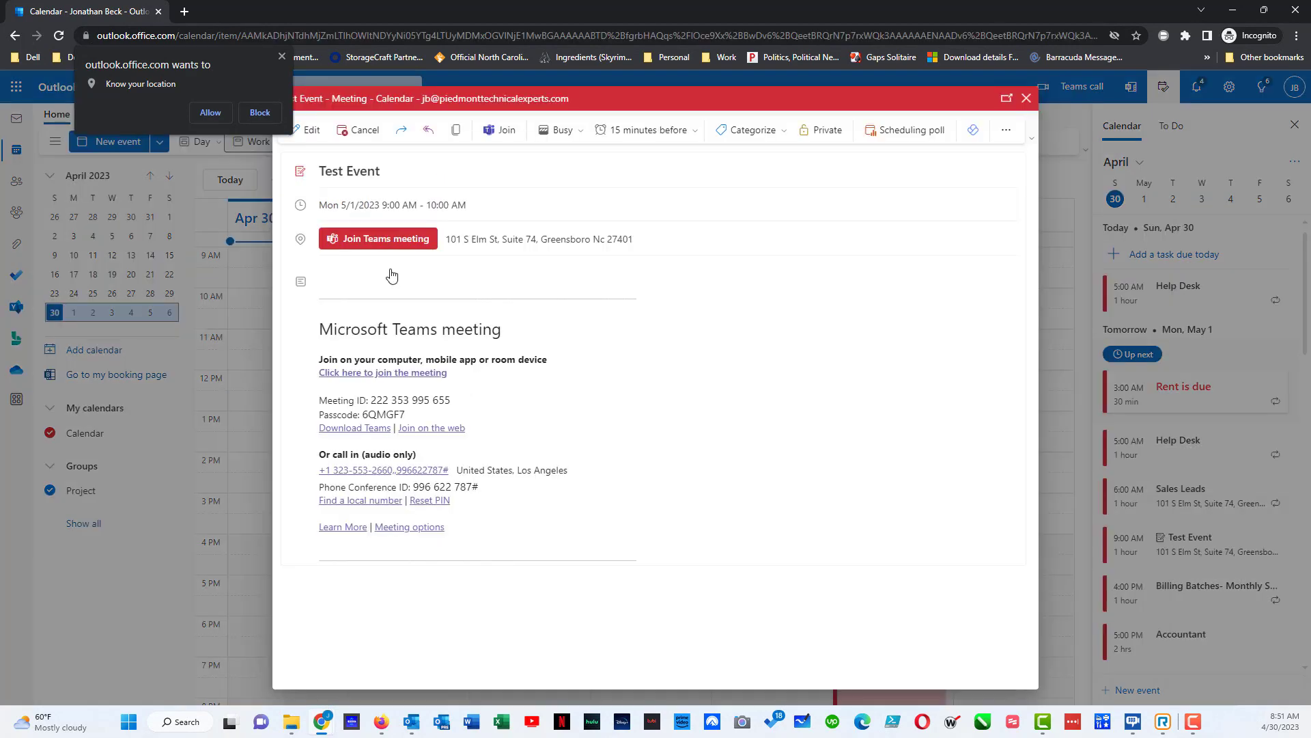
click(311, 131)
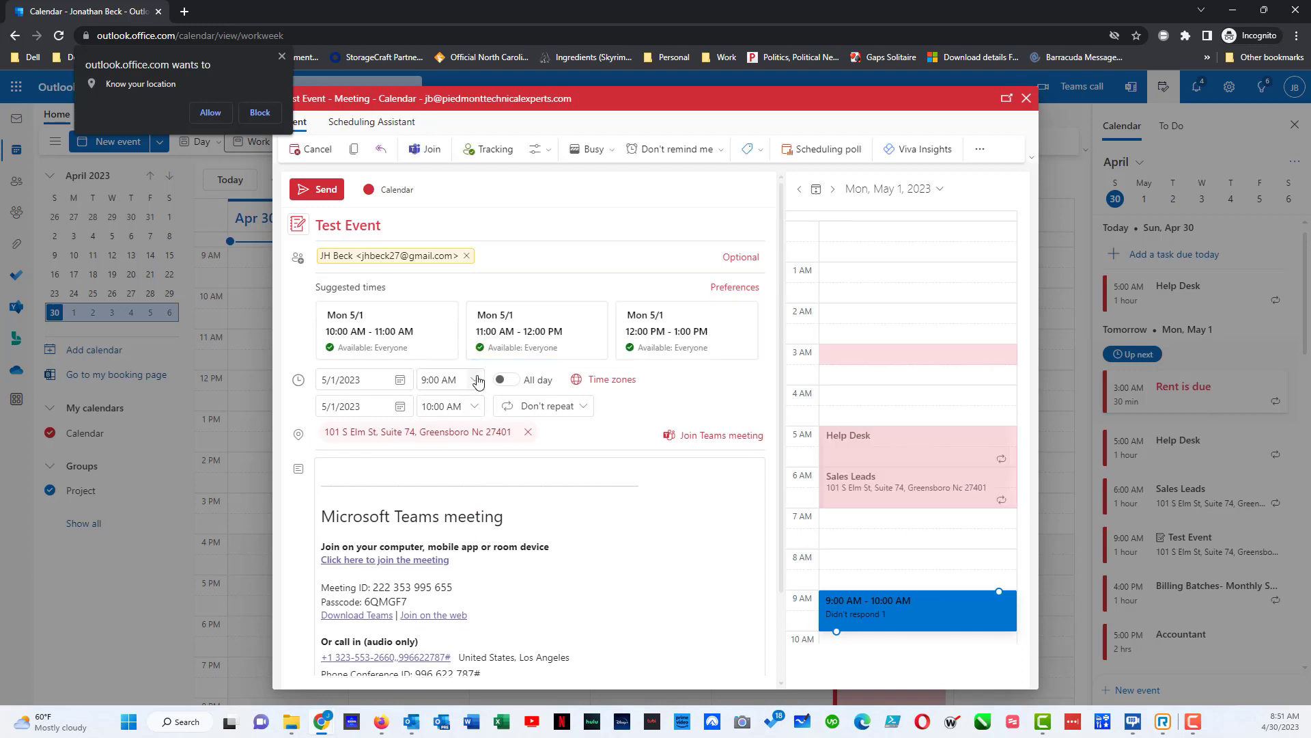
click(505, 348)
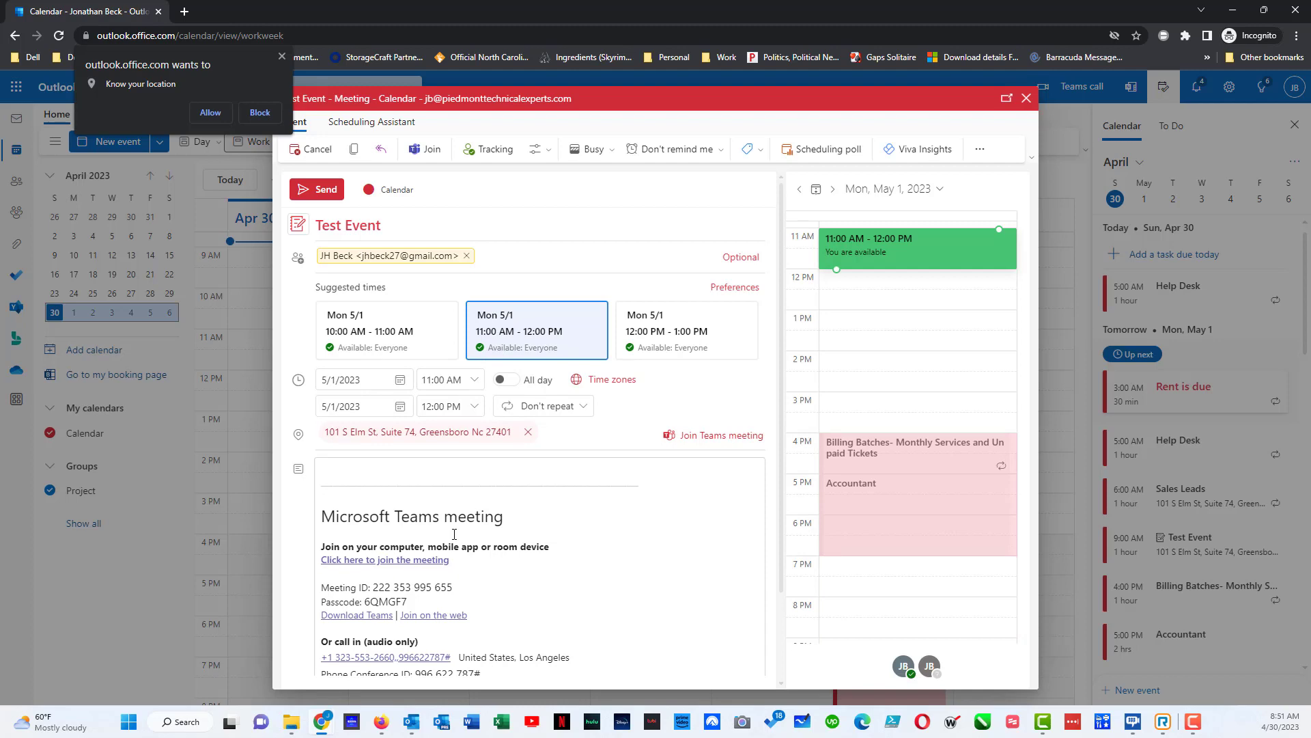
click(306, 191)
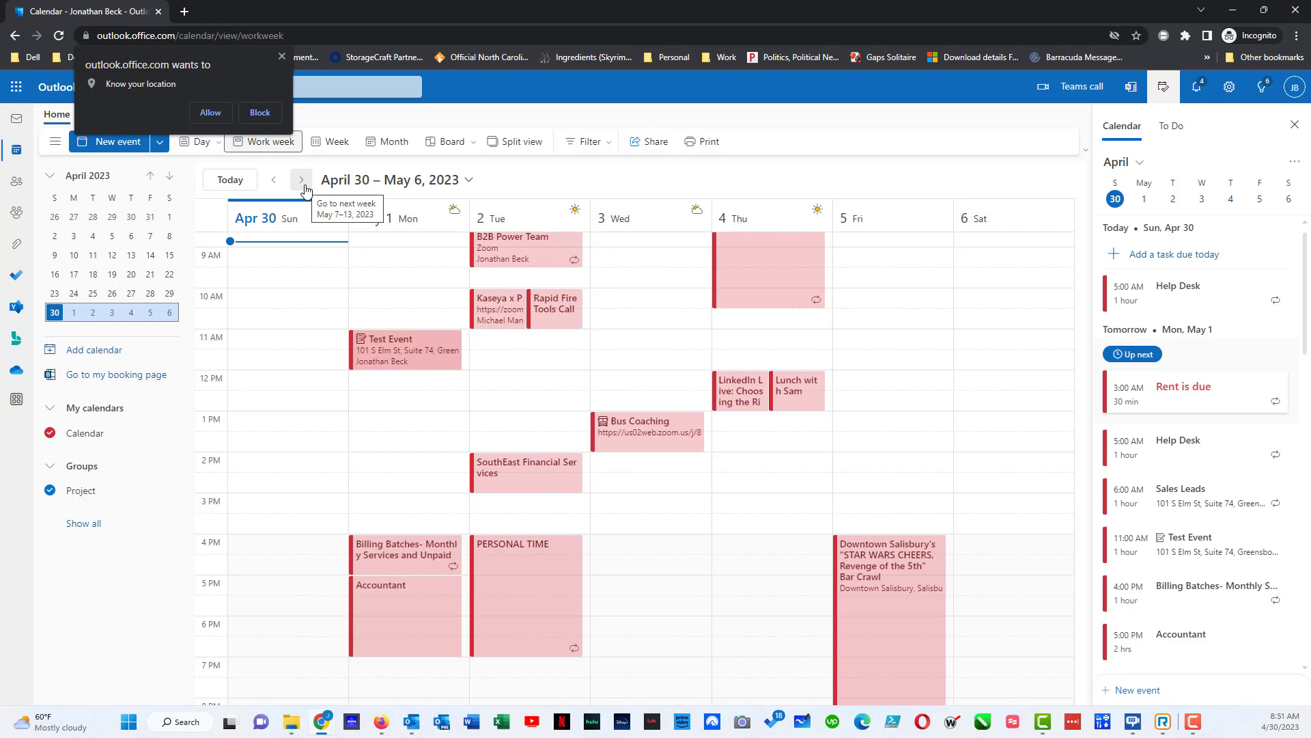
- Cancel Test Event on May 1 and send the cancellation notice to the attendee
click(399, 361)
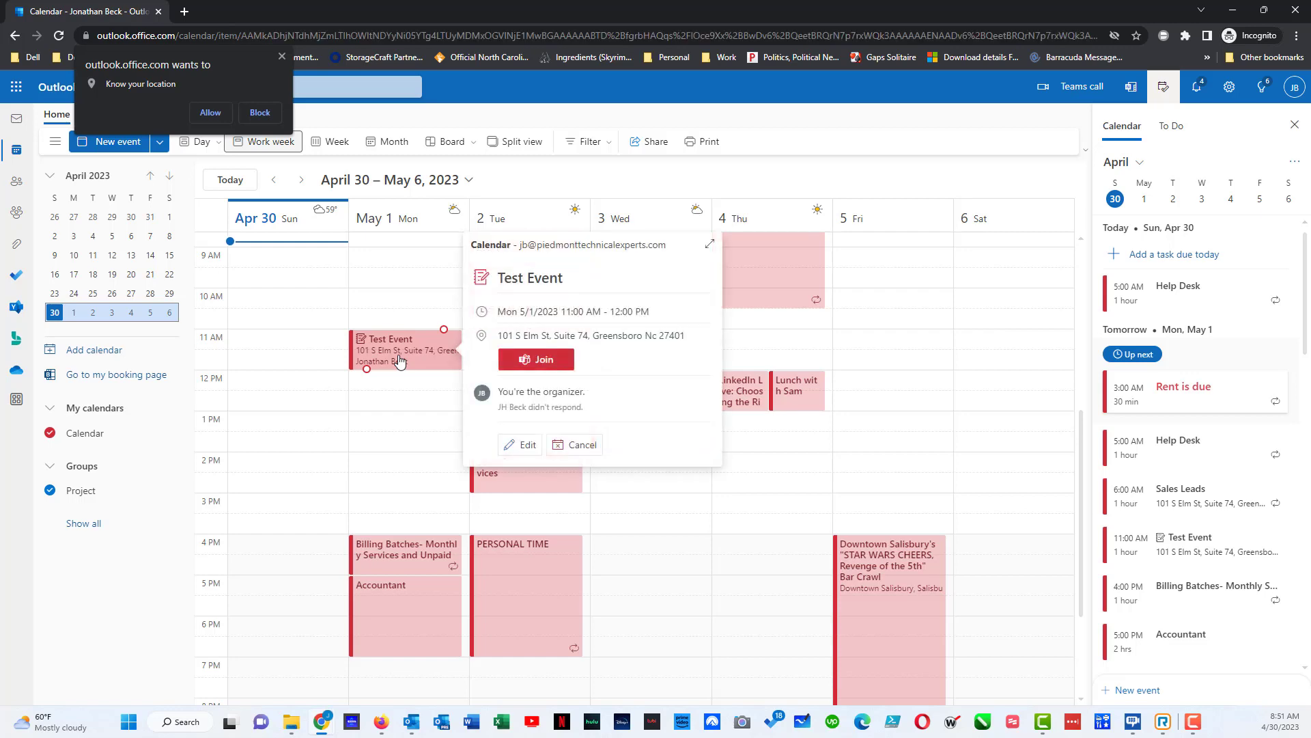
double_click(399, 361)
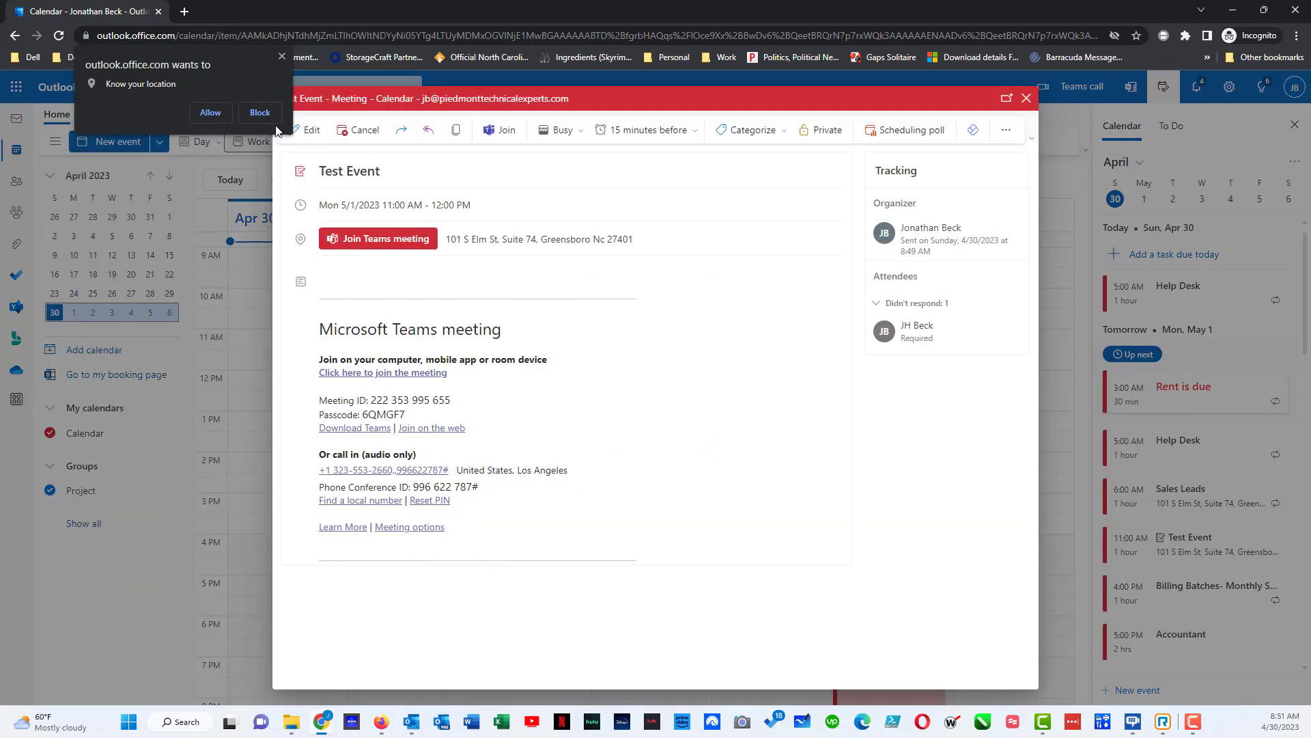
click(362, 133)
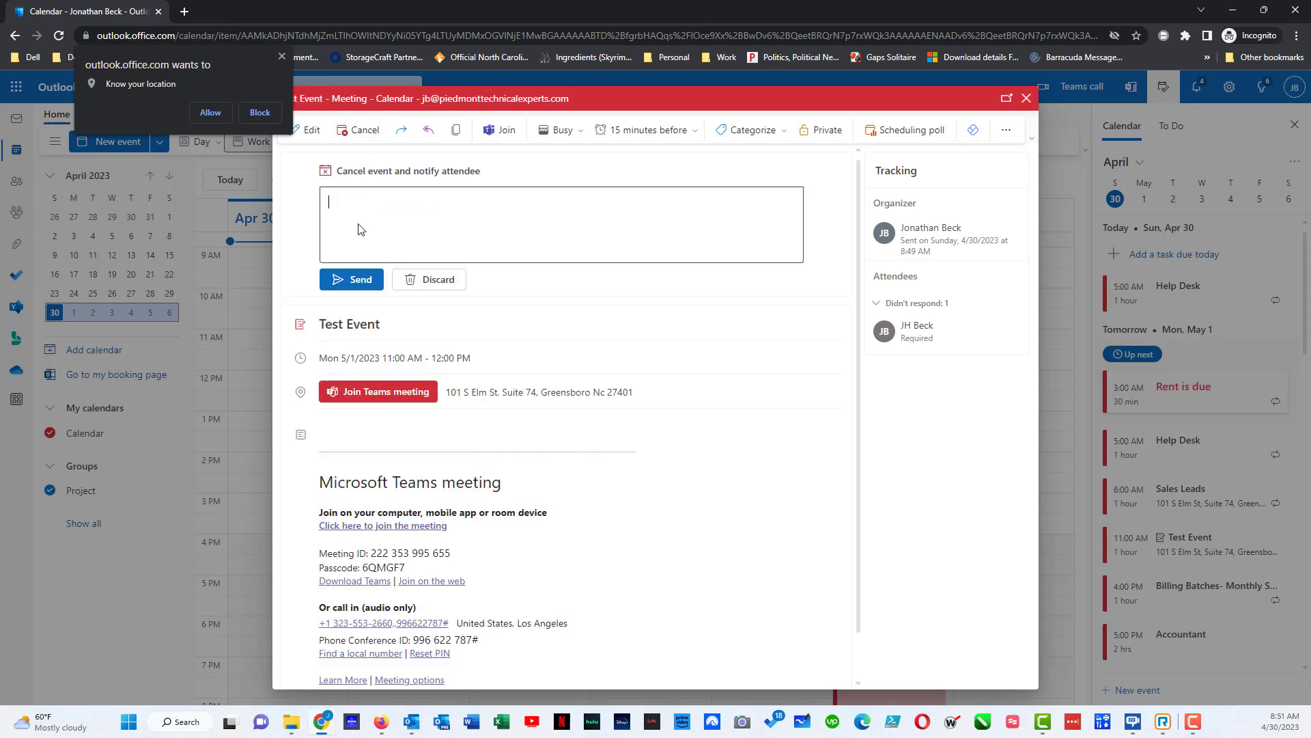
click(367, 278)
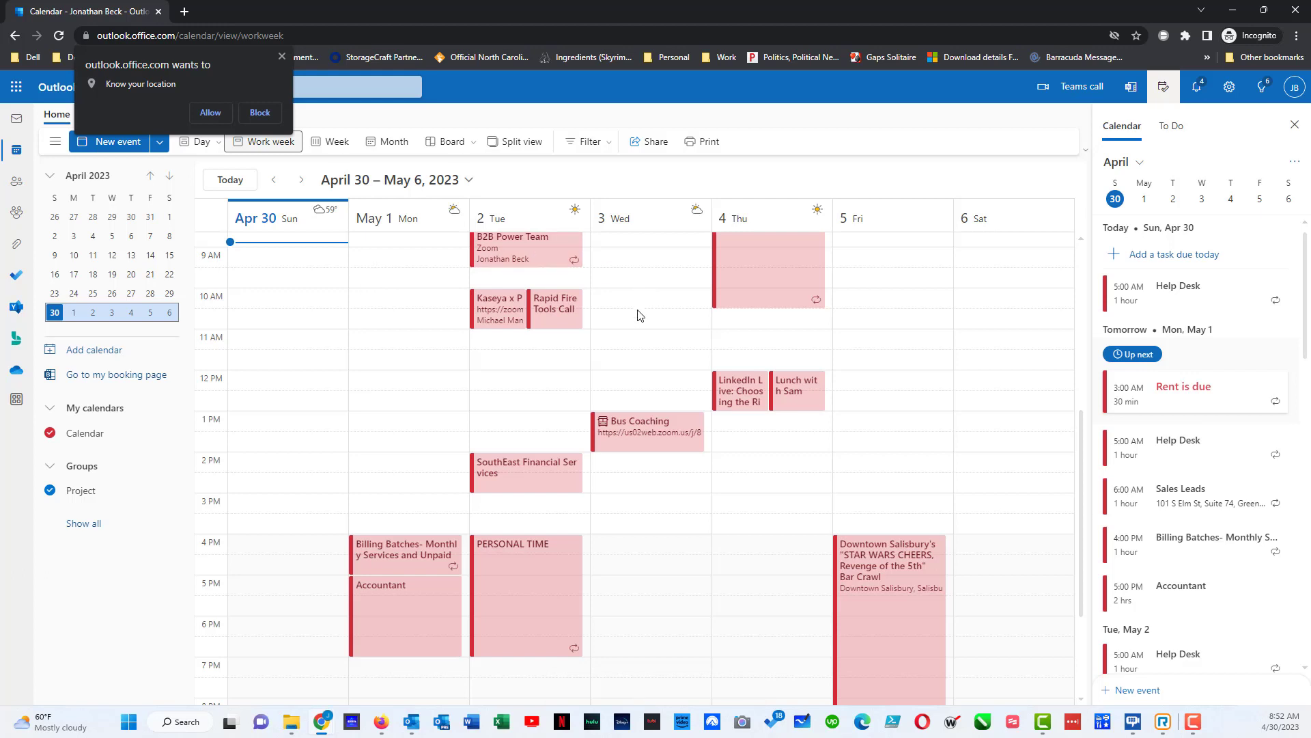
click(578, 326)
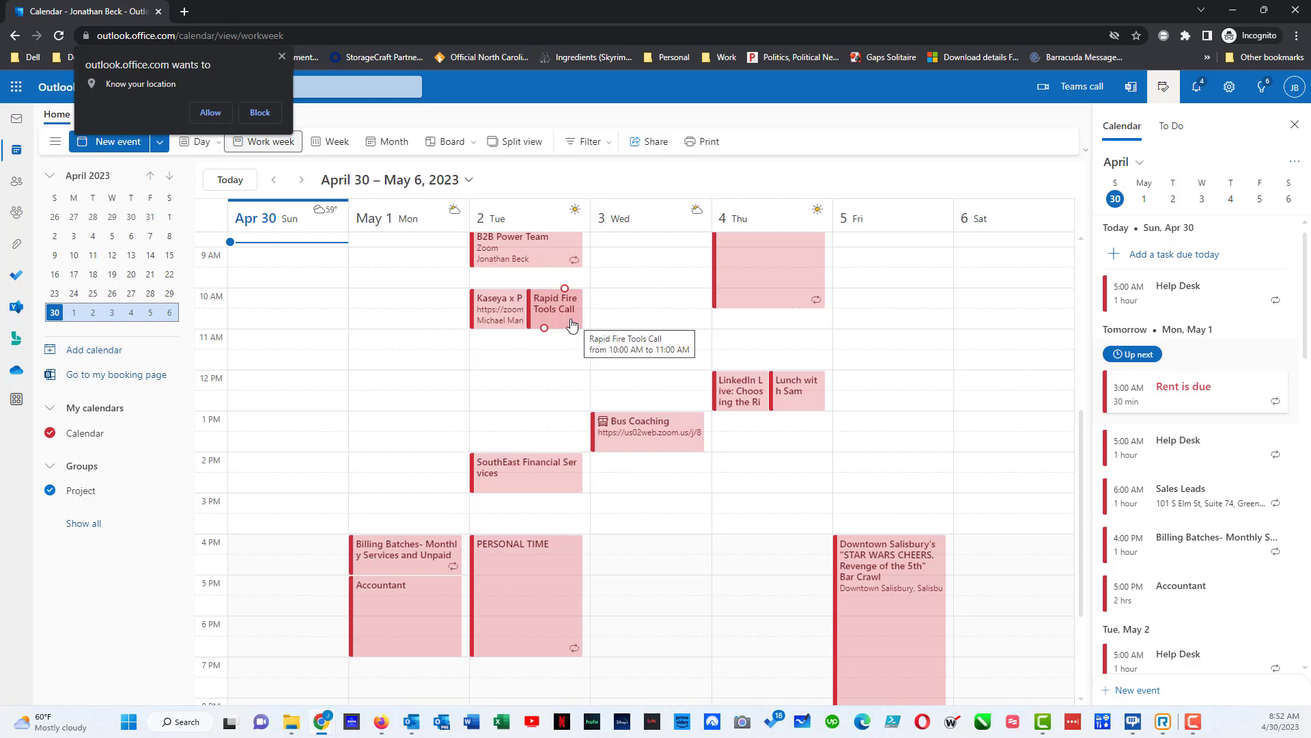
- Delete the Rapid Fire Tools Call event on Tuesday, May 2
click(573, 324)
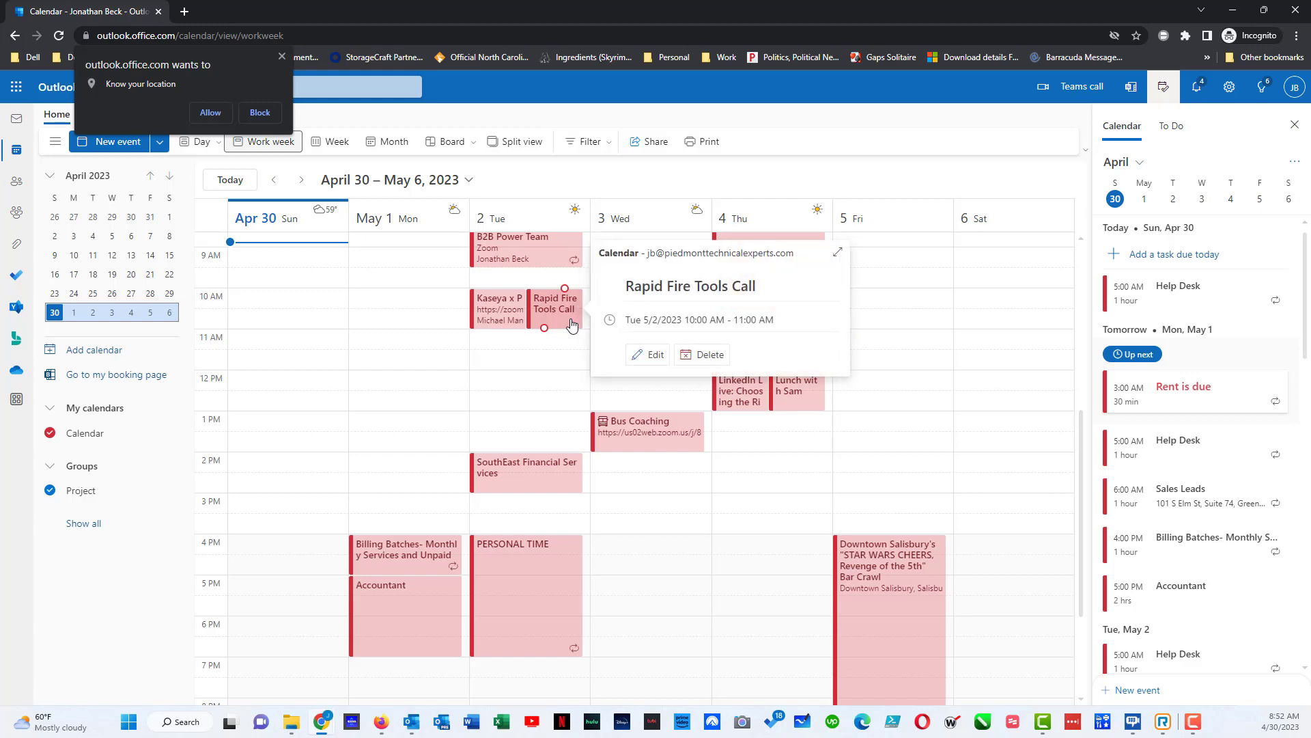
click(710, 354)
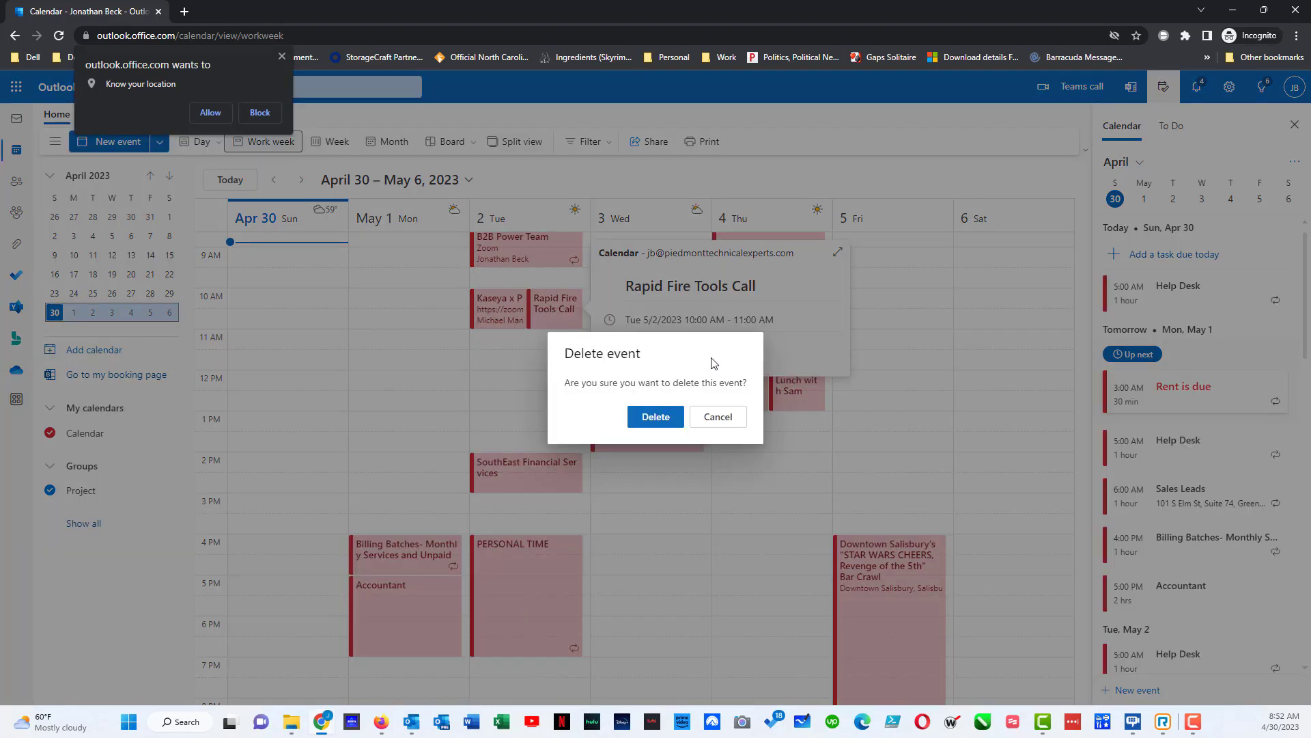
click(632, 418)
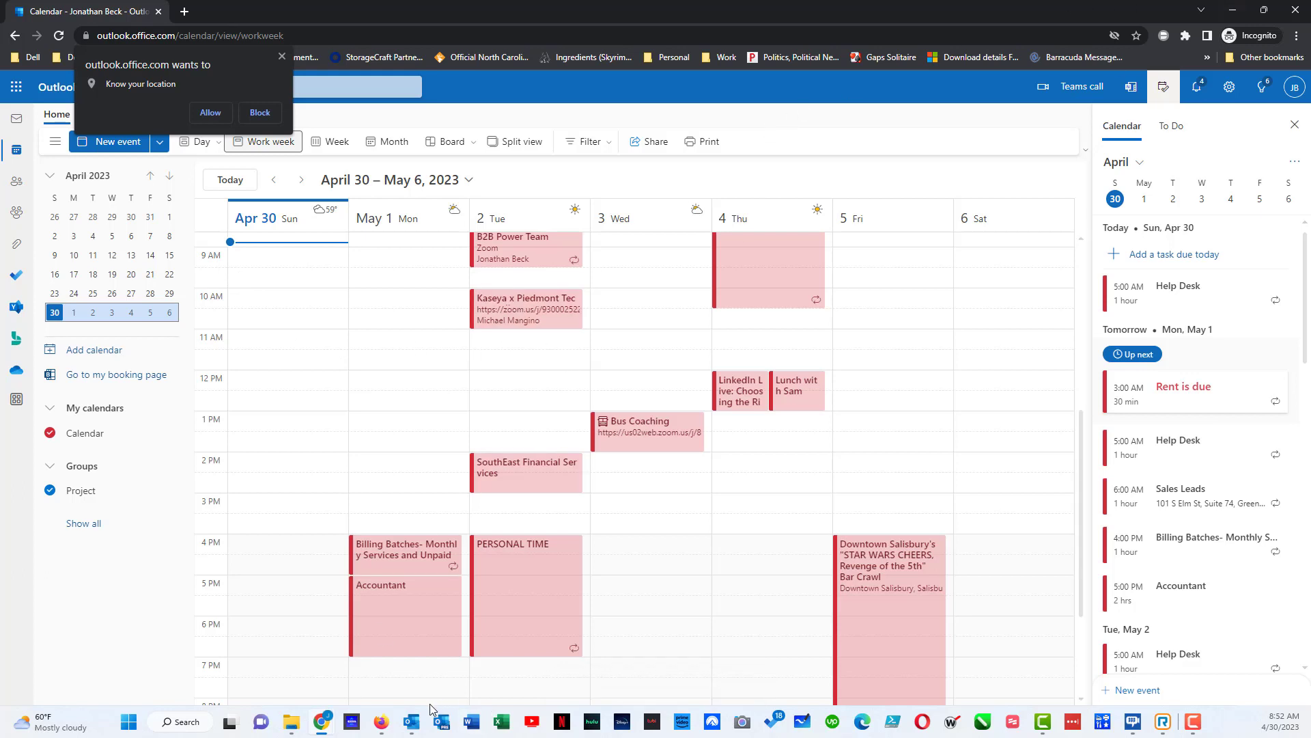
- In desktop Outlook, create 'Test Event' on Monday May 1, 8:00–9:00 AM, and open it
click(413, 723)
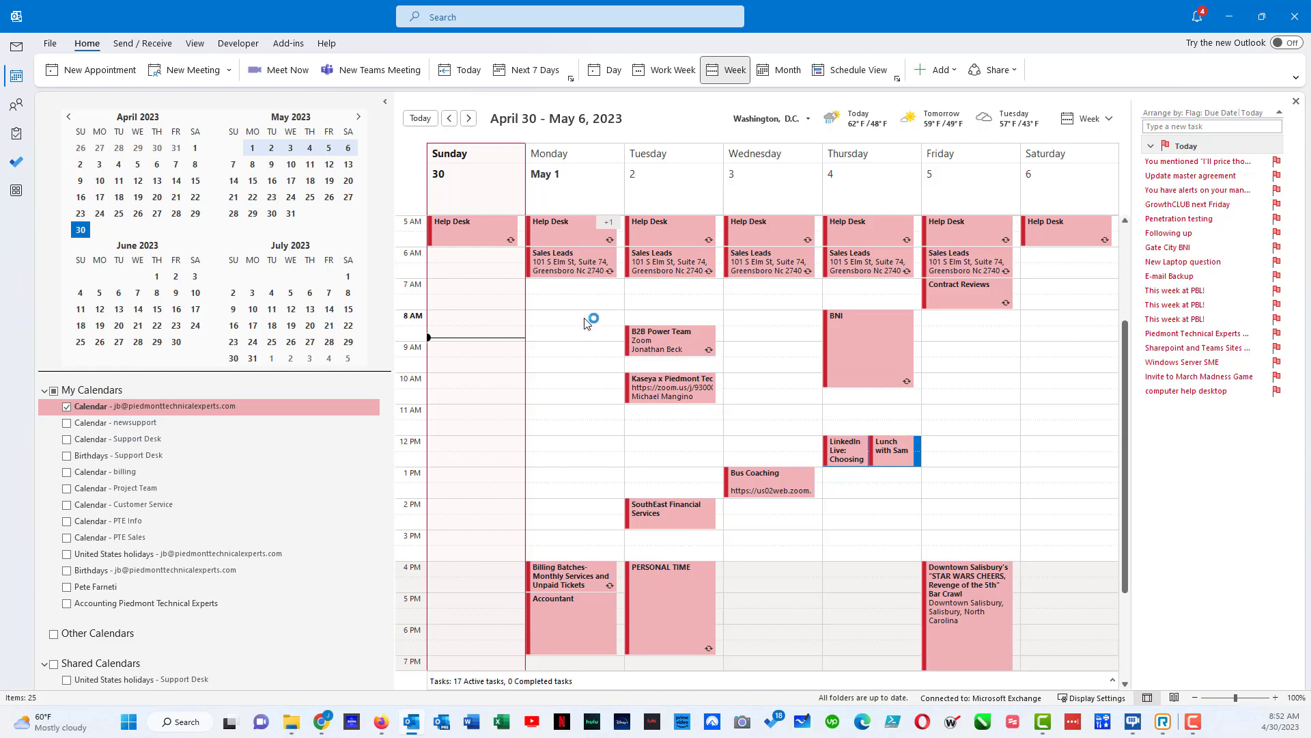
mouse_move(574, 319)
mouse_down()
mouse_move(567, 348)
mouse_move(573, 337)
mouse_up()
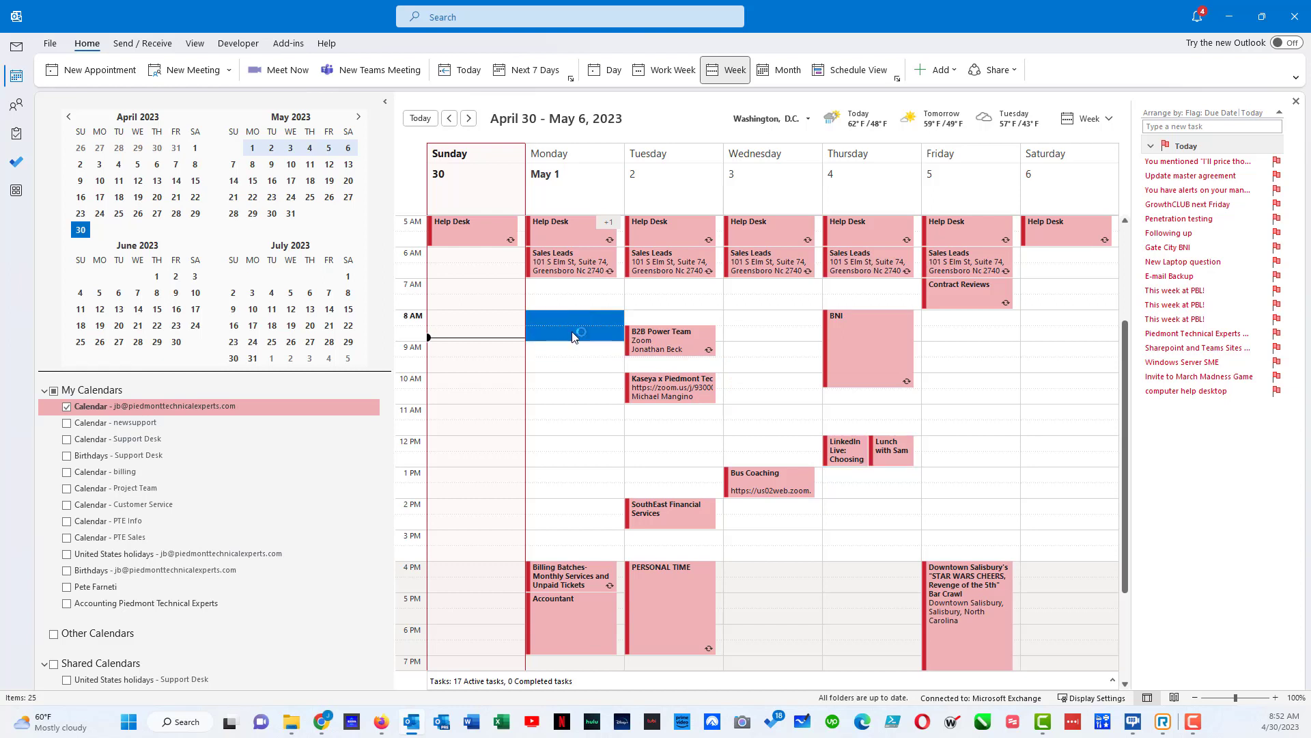
text(Te)
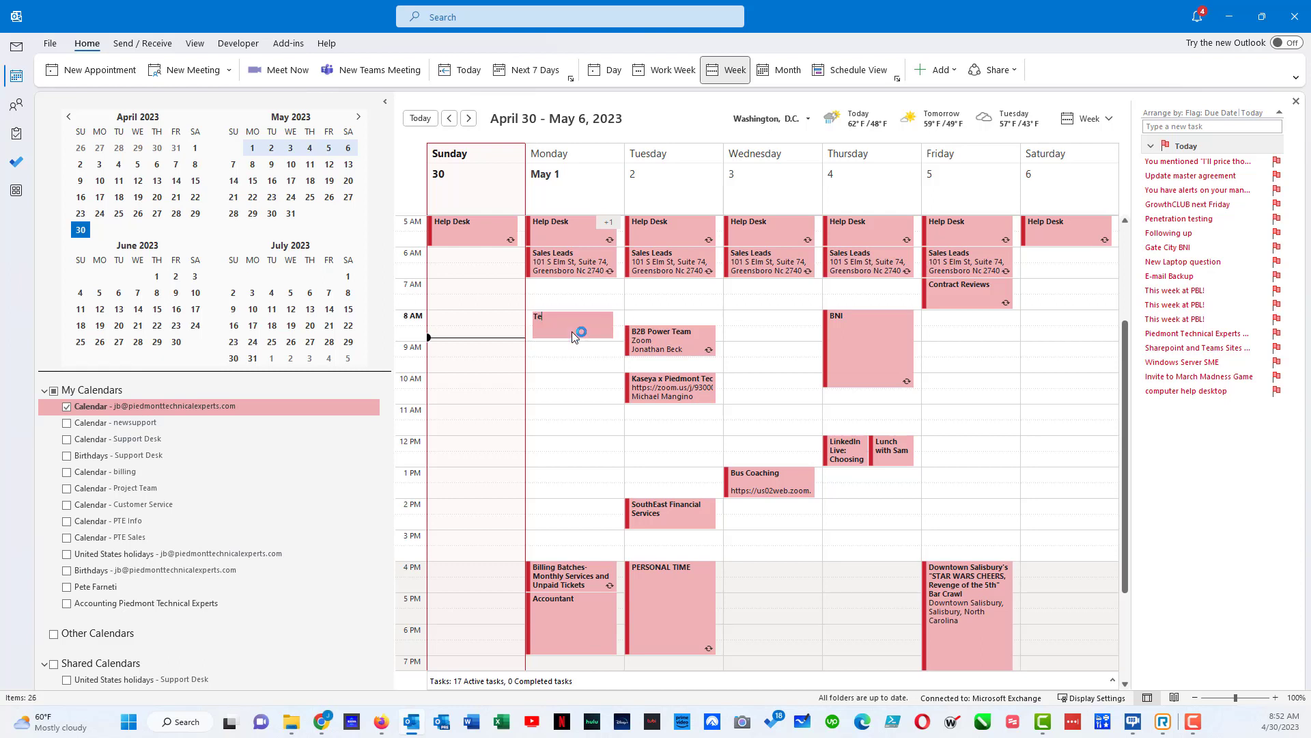
text(st Event)
key(Return)
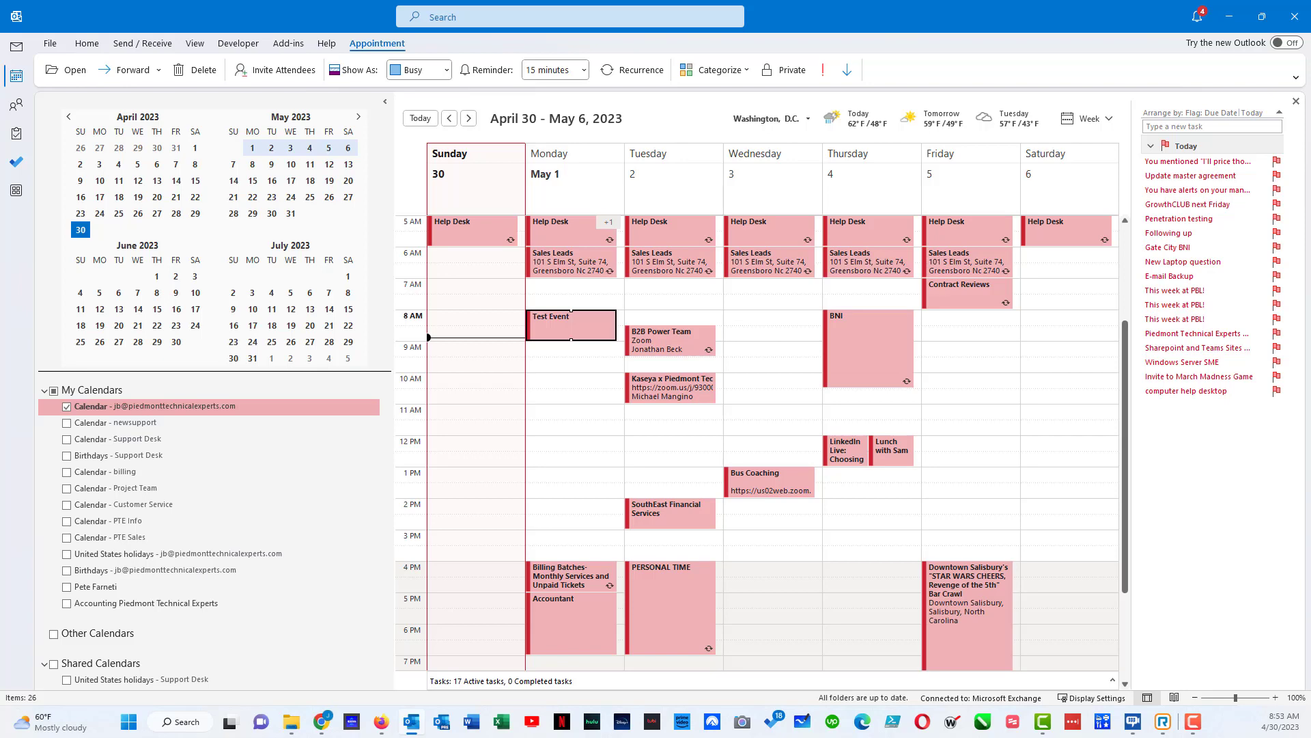
key(Return)
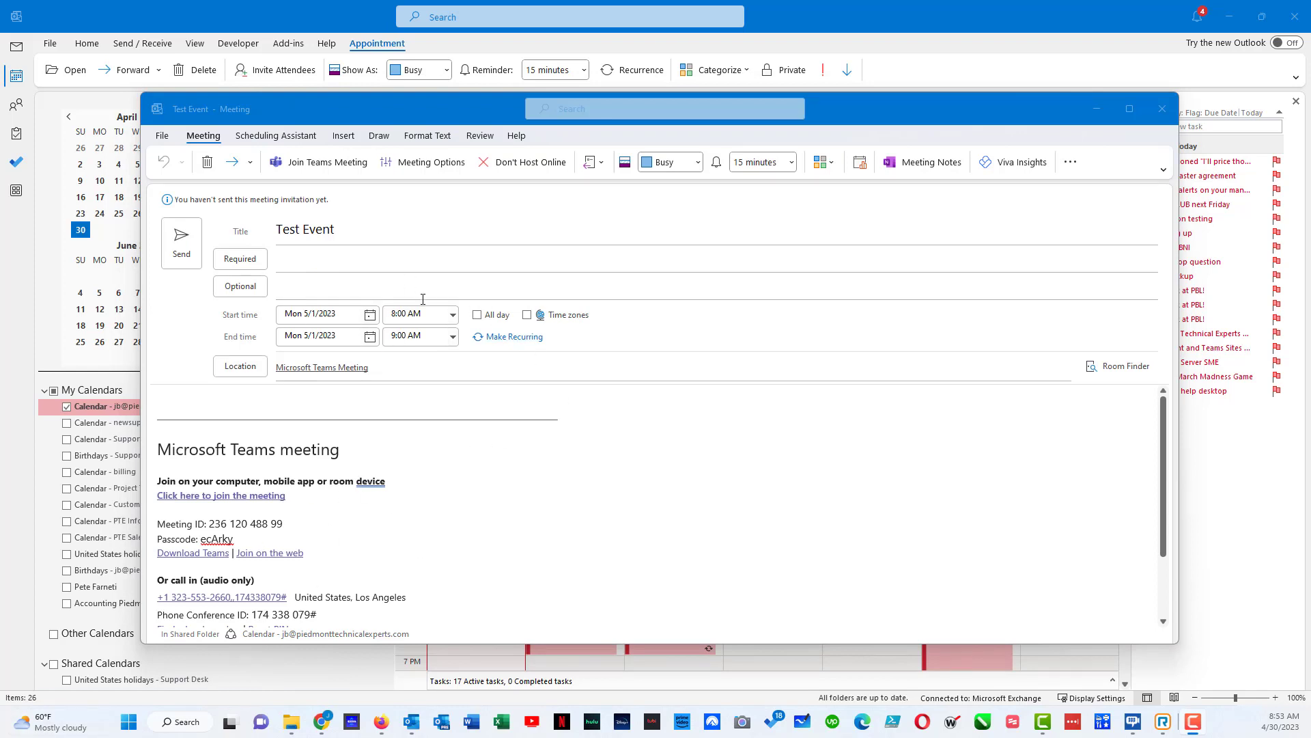
- Remove the Teams meeting from the Test Event invitation with Don't Host Online
click(540, 164)
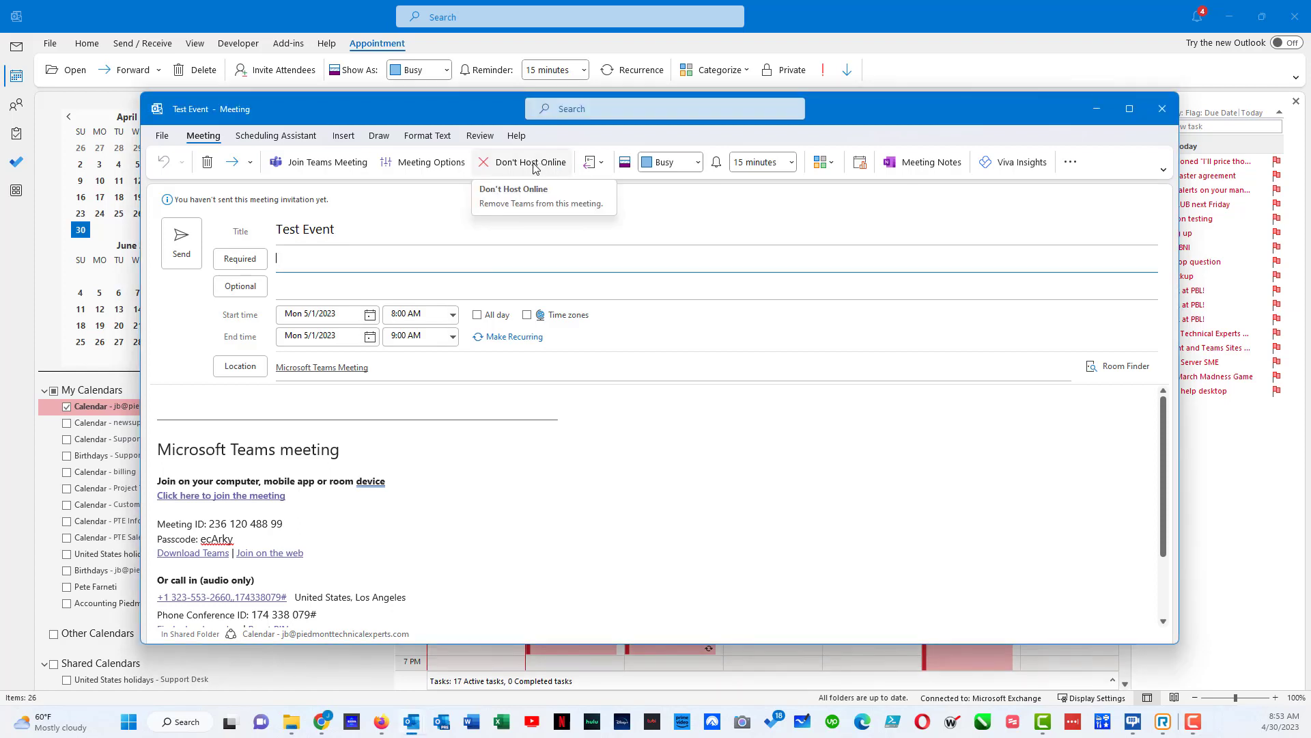
click(534, 168)
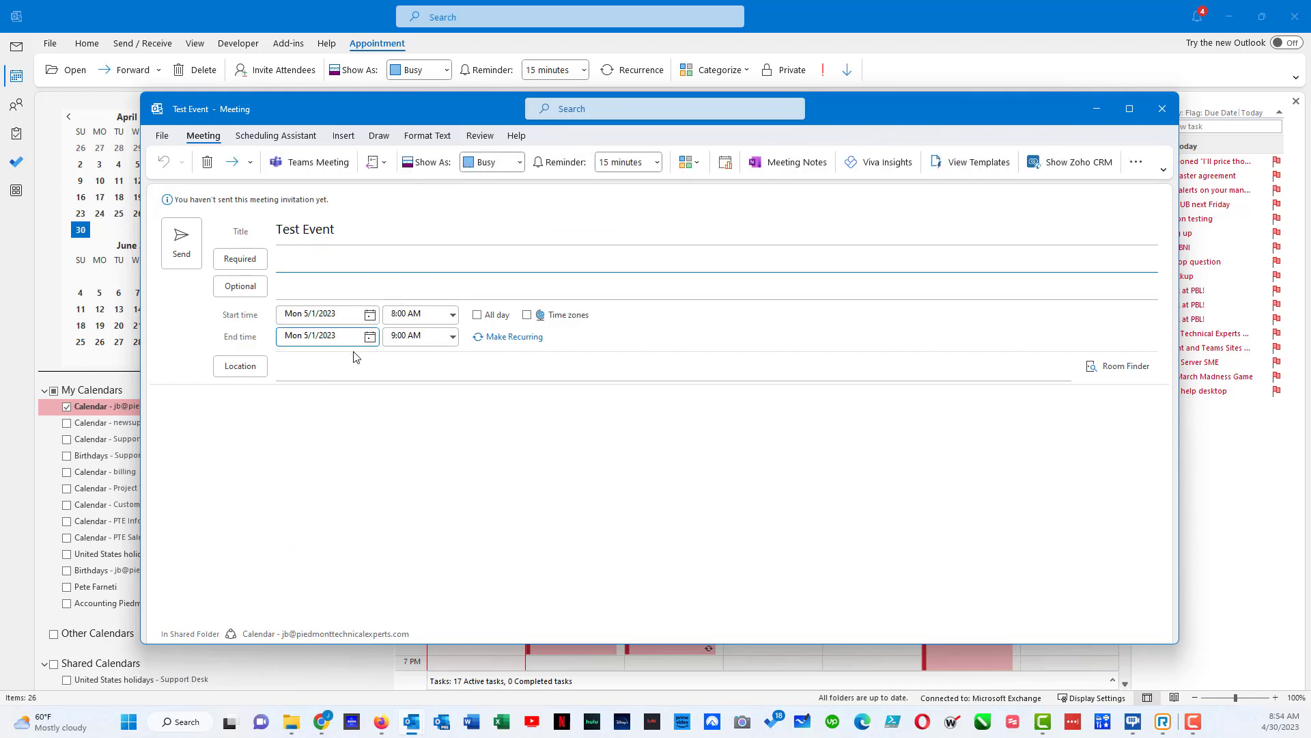
- Rename the meeting title from 'Test Event' to 'Test Meeting'
click(352, 232)
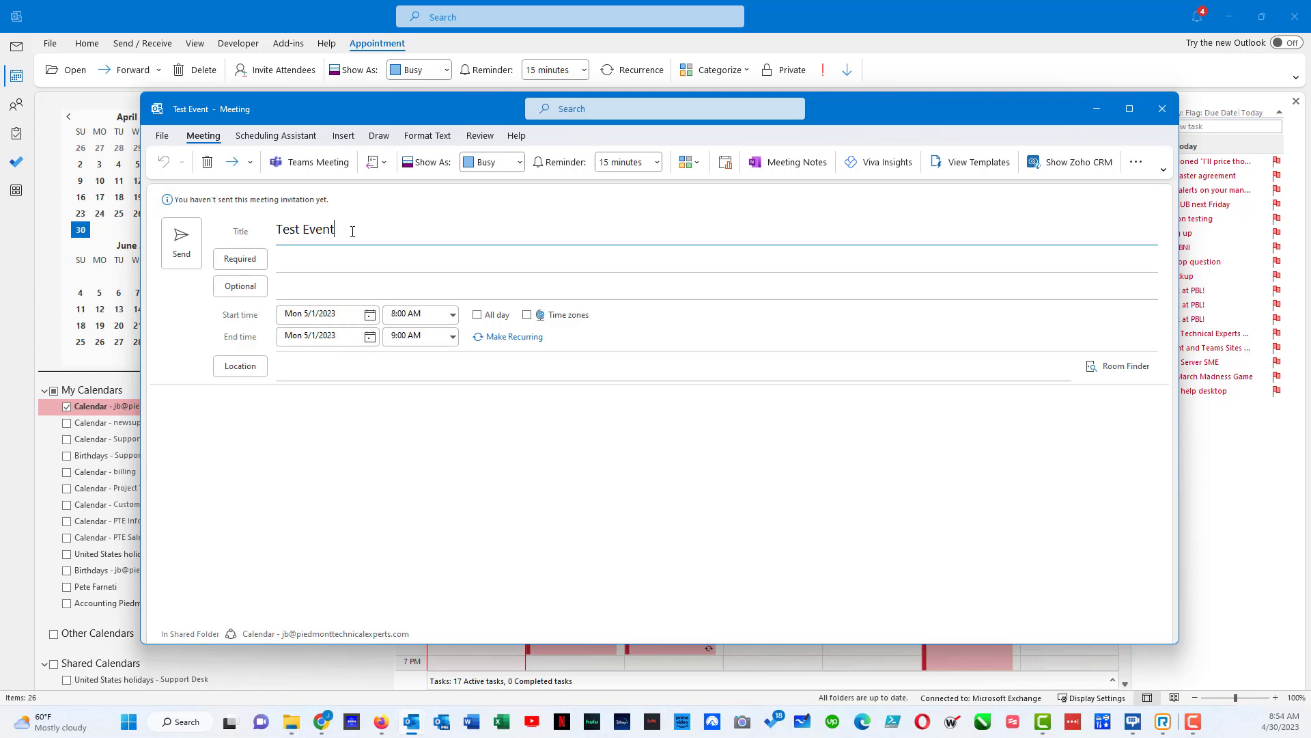
key(BackSpace)
key(BackSpace)
key(BackSpace)
key(BackSpace)
key(BackSpace)
text(Meeting)
- Add the contact as a required attendee and send the invitation without a location
click(376, 266)
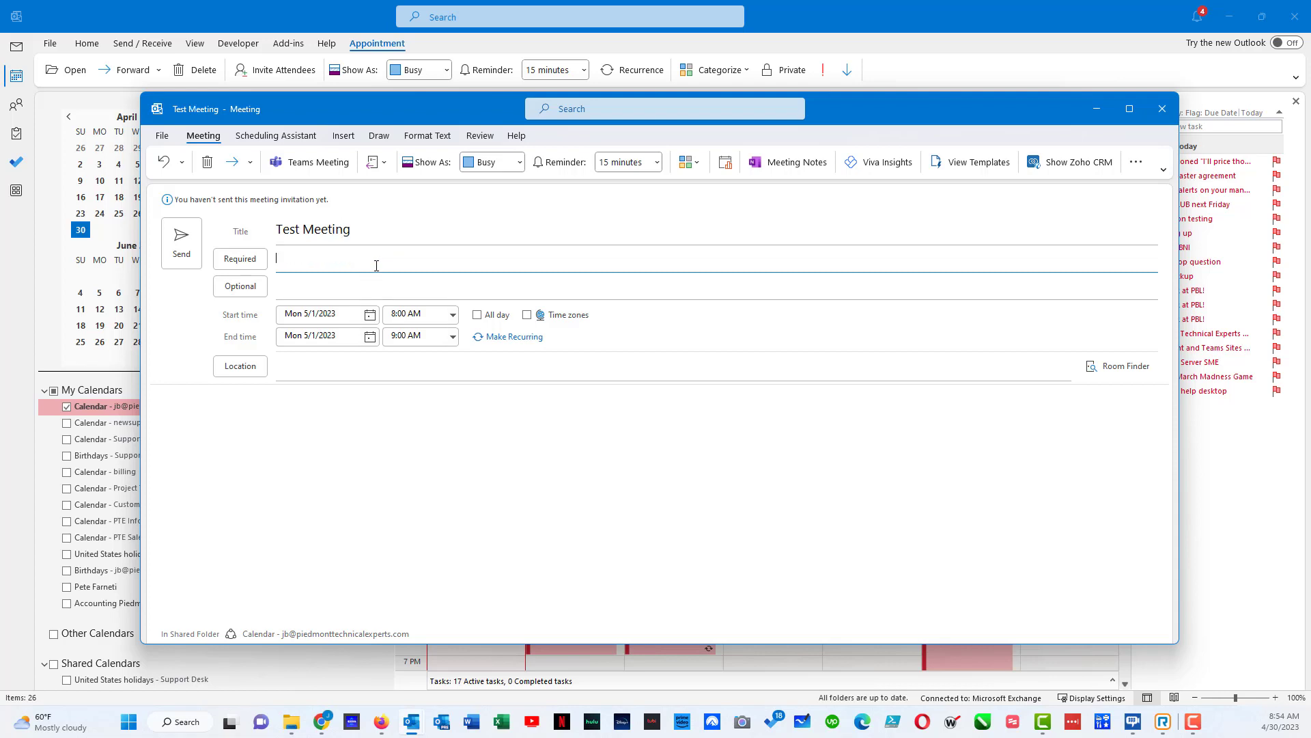
text(jhb)
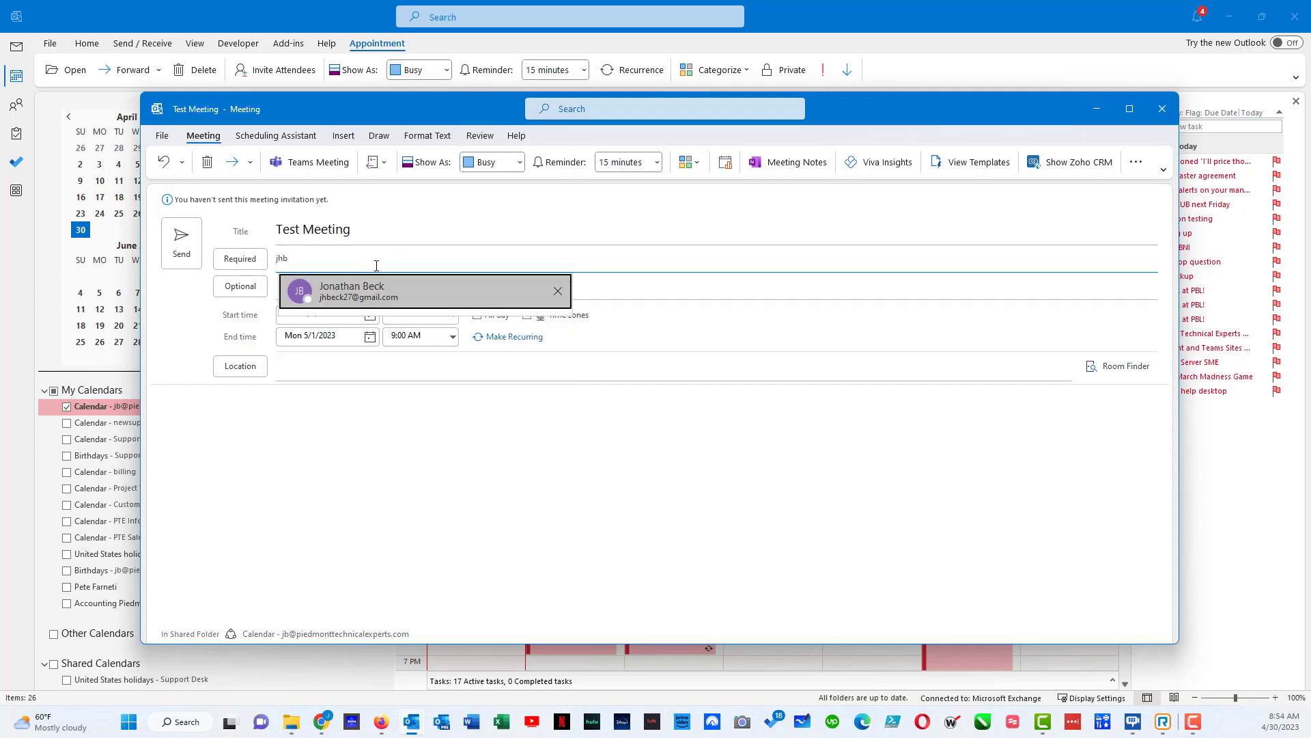
click(341, 302)
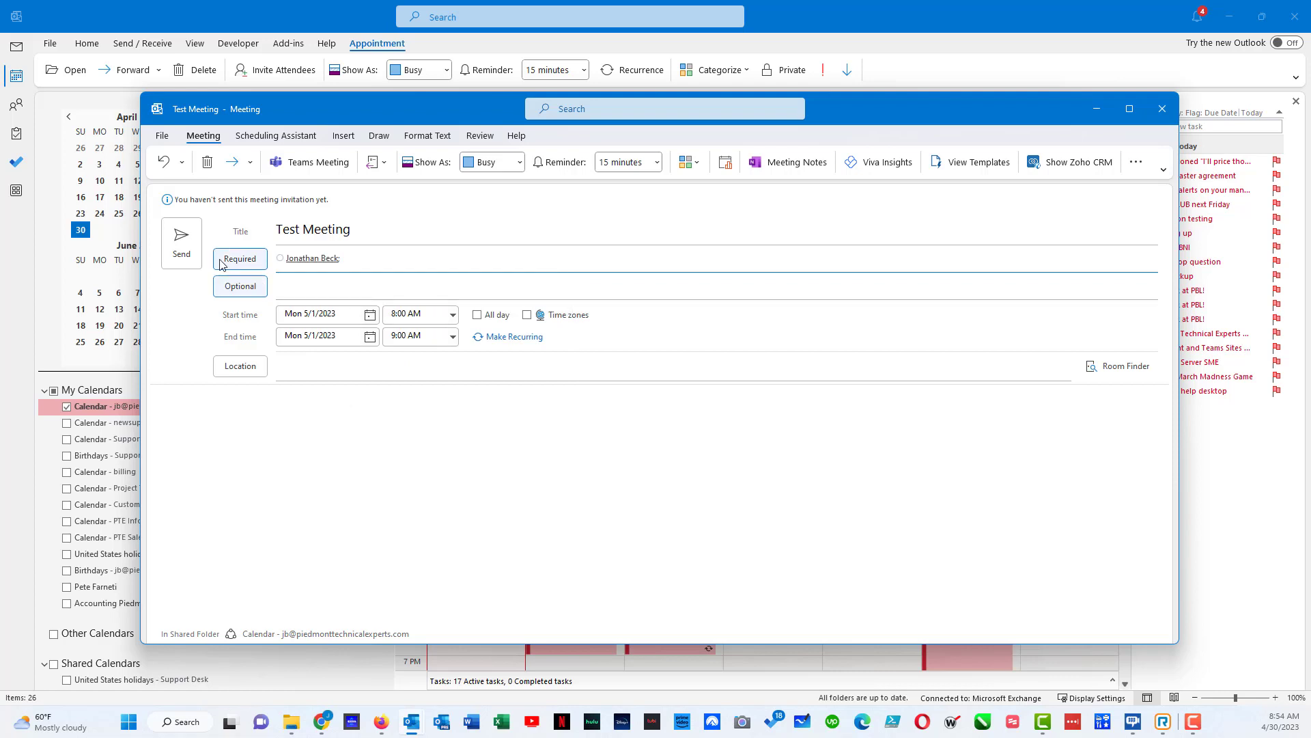
click(185, 249)
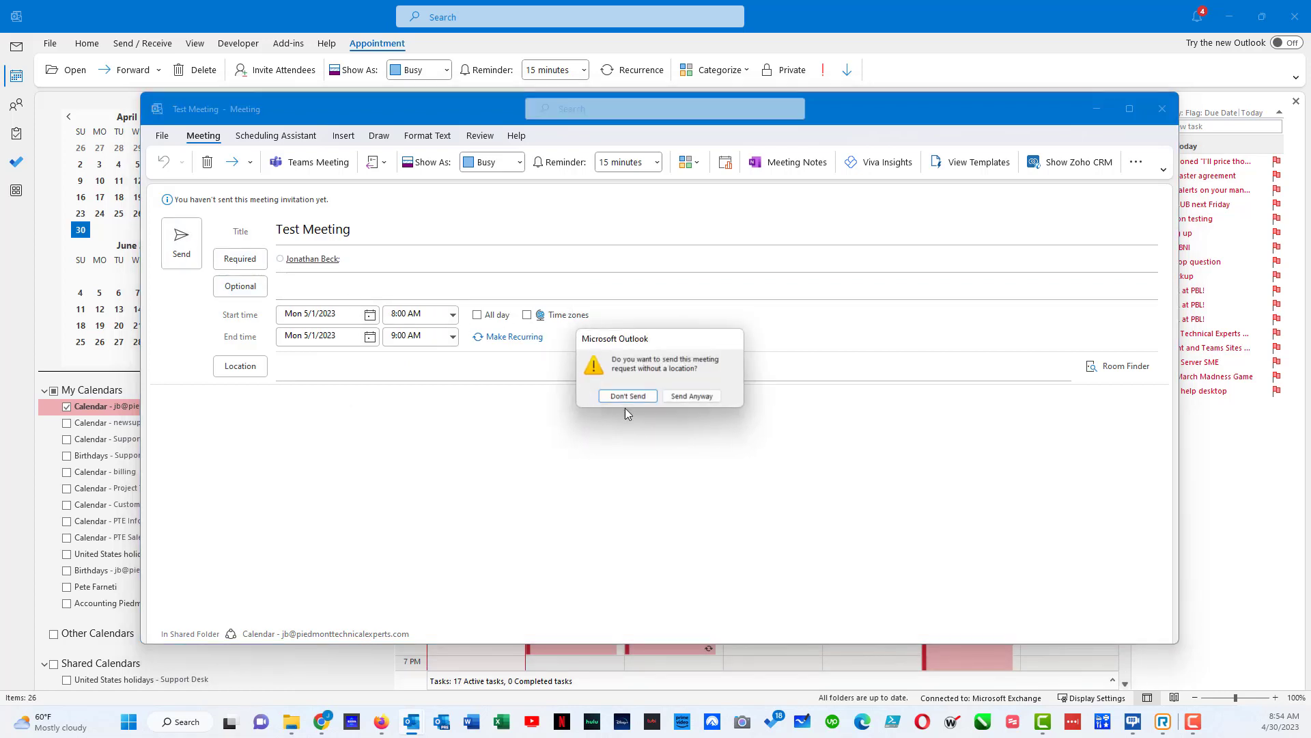
click(691, 396)
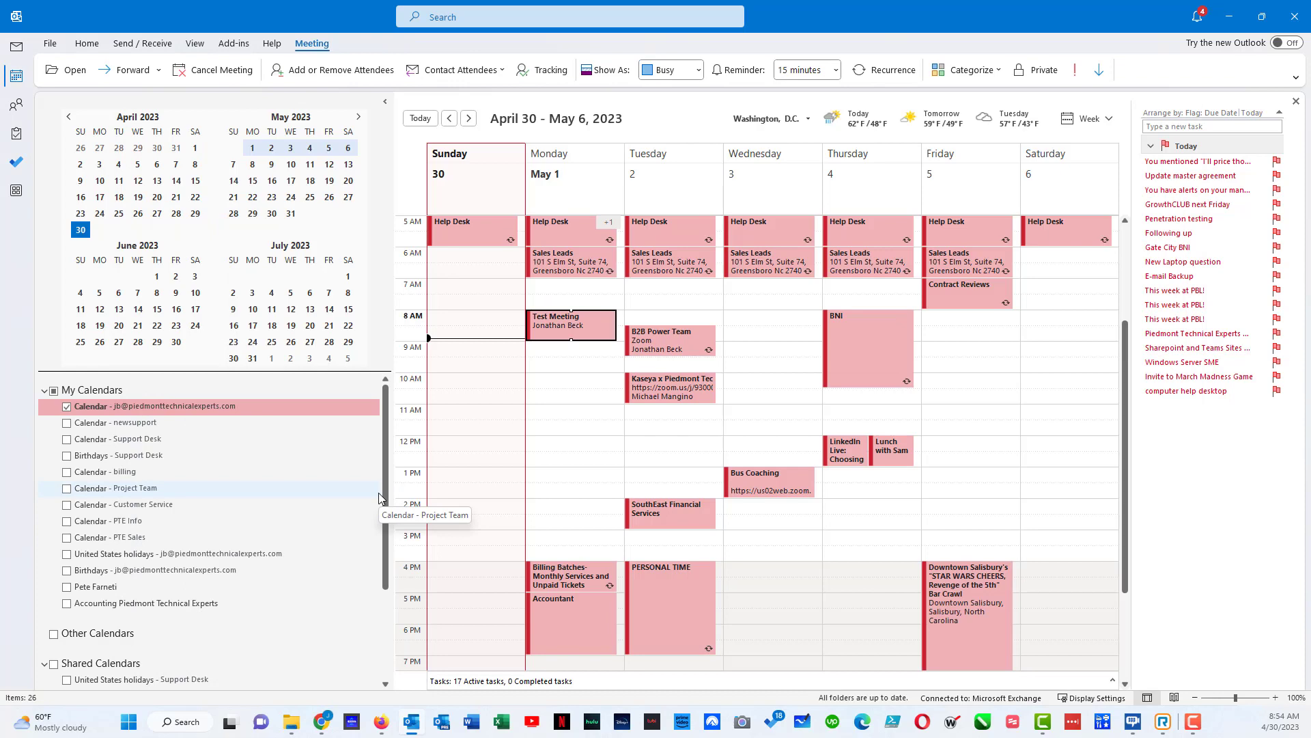
- Add a Microsoft Teams meeting to Test Meeting on May 1 and send the update
click(567, 324)
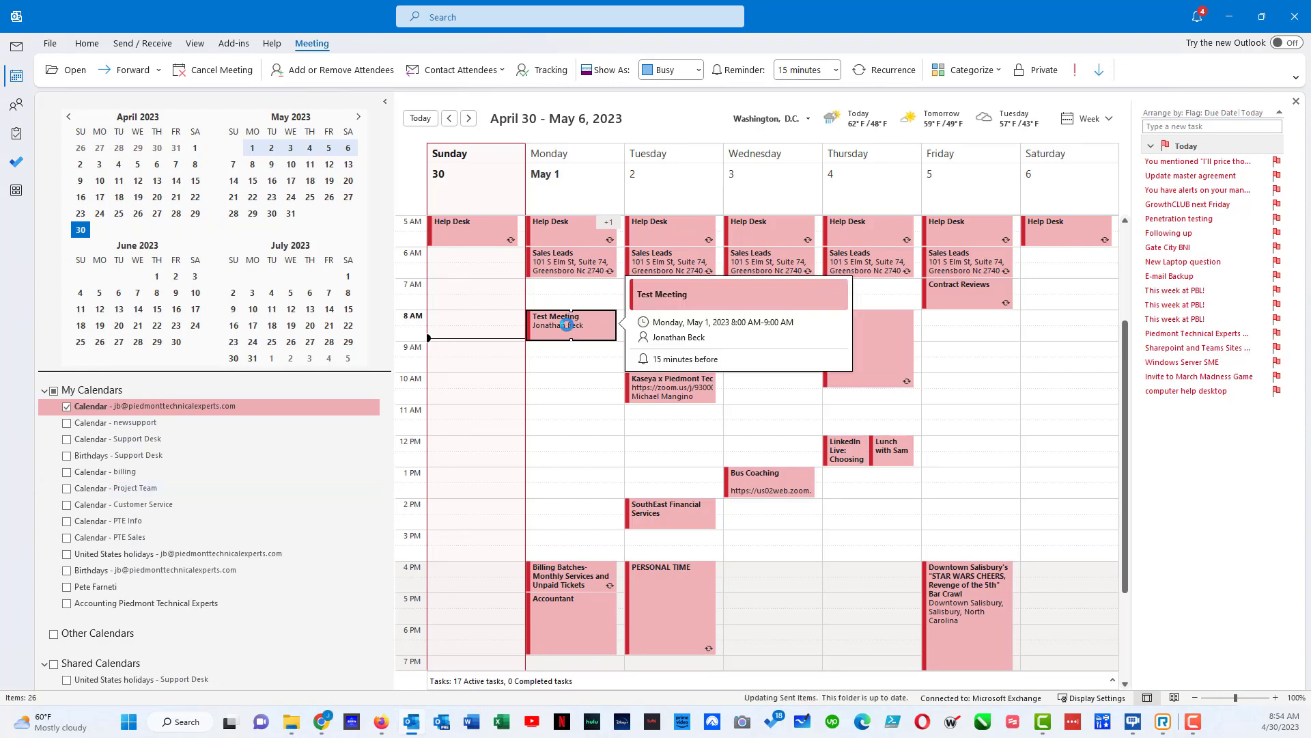
double_click(566, 324)
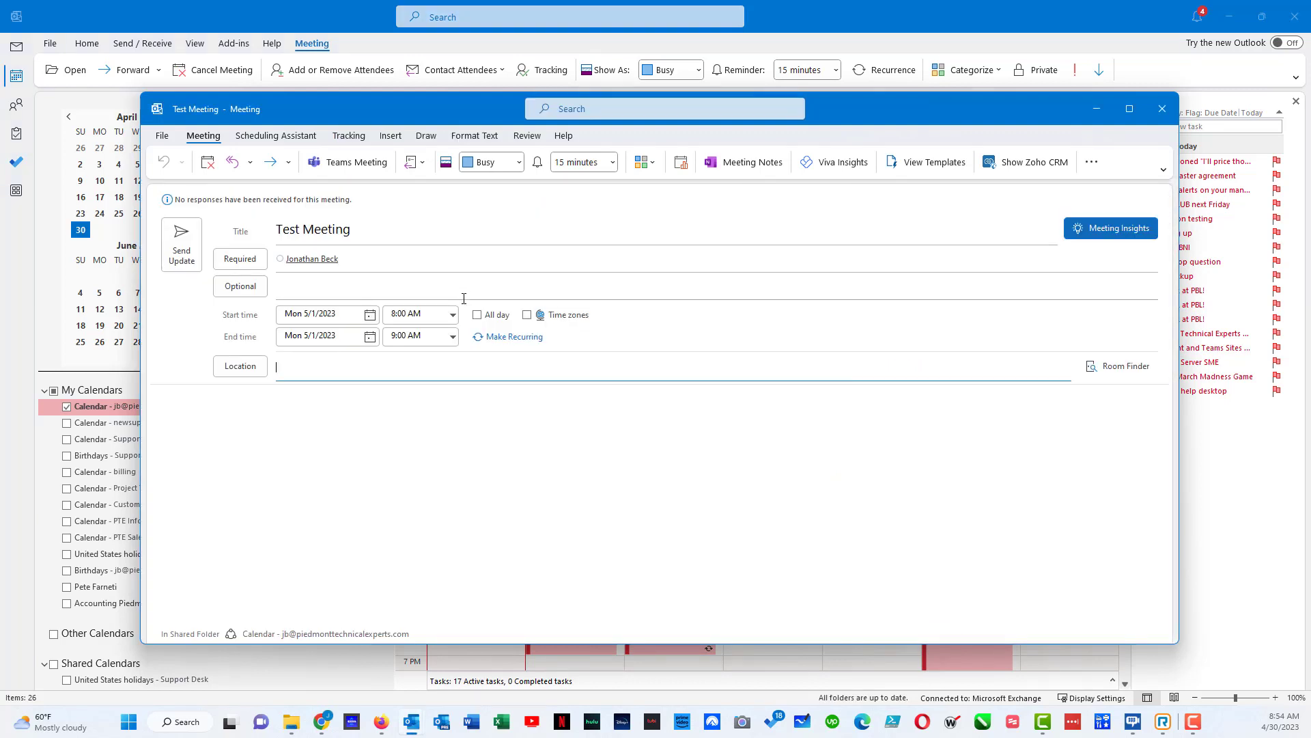
click(346, 164)
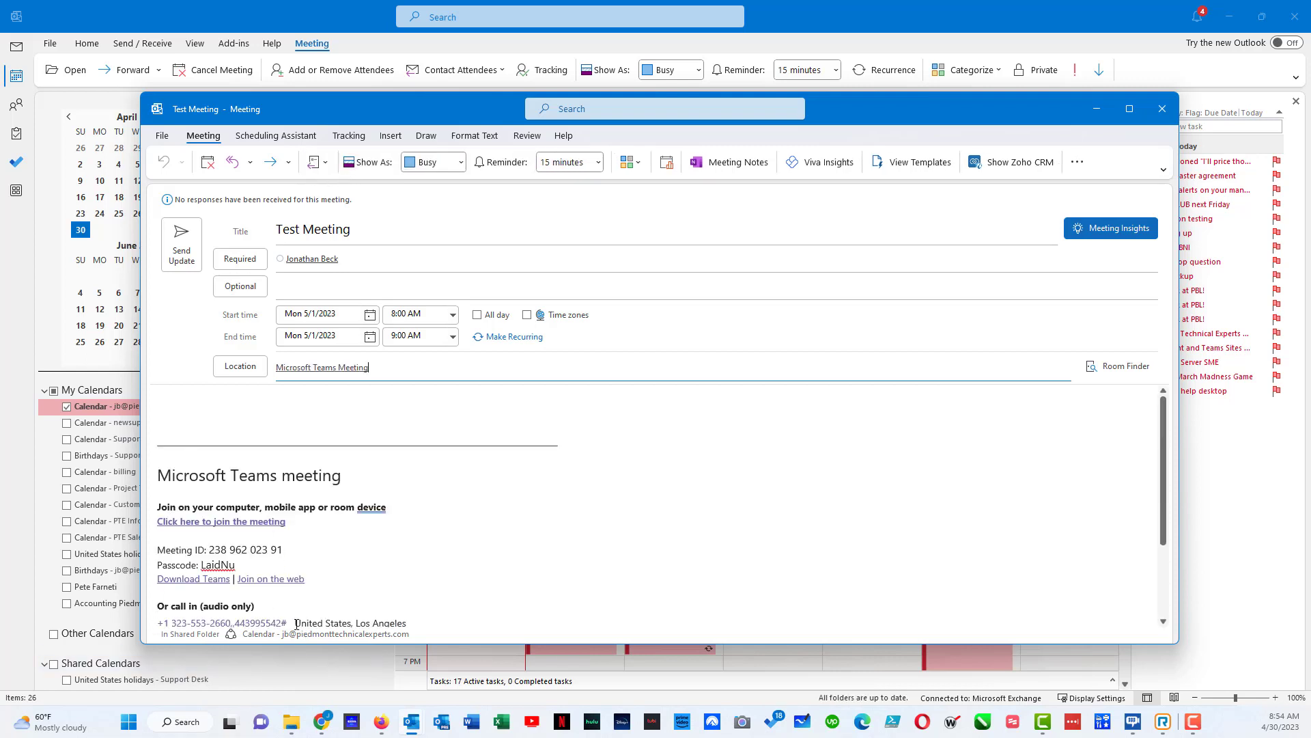
click(187, 248)
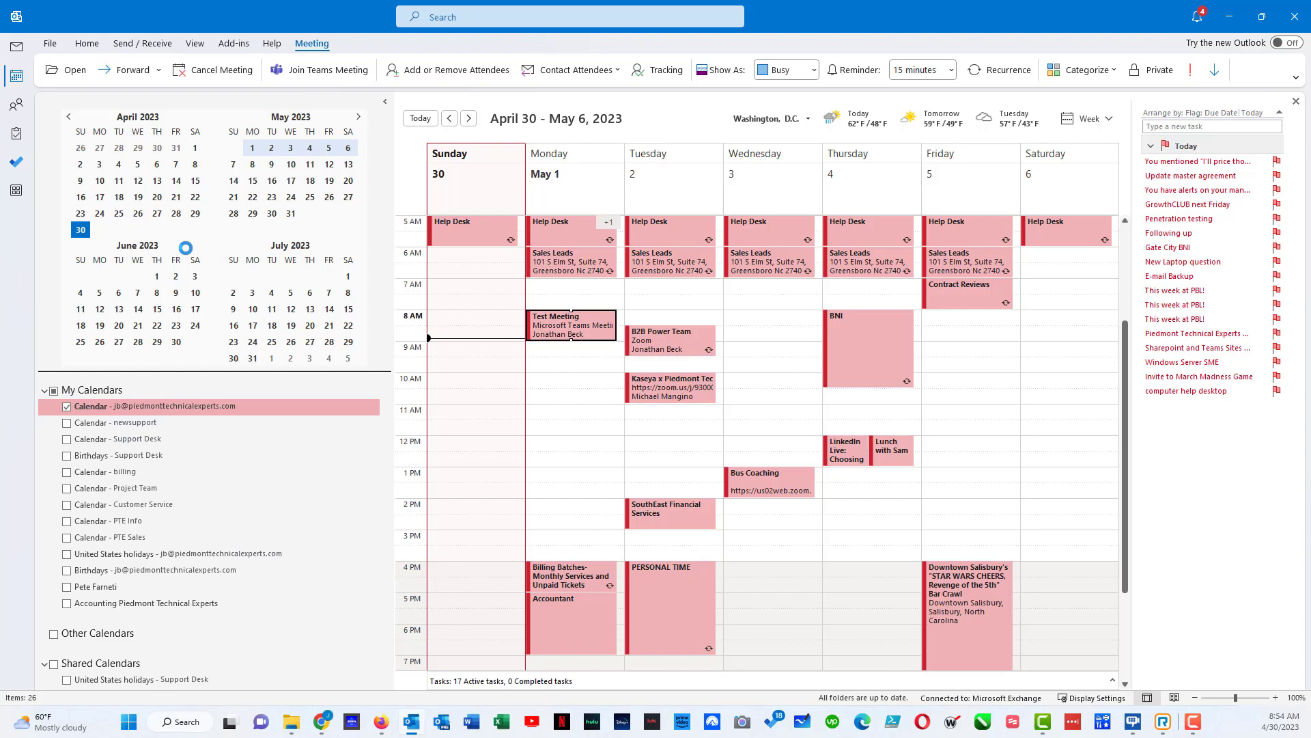
- Reopen Test Meeting and add the contact's second address as an optional attendee
mouse_move(556, 328)
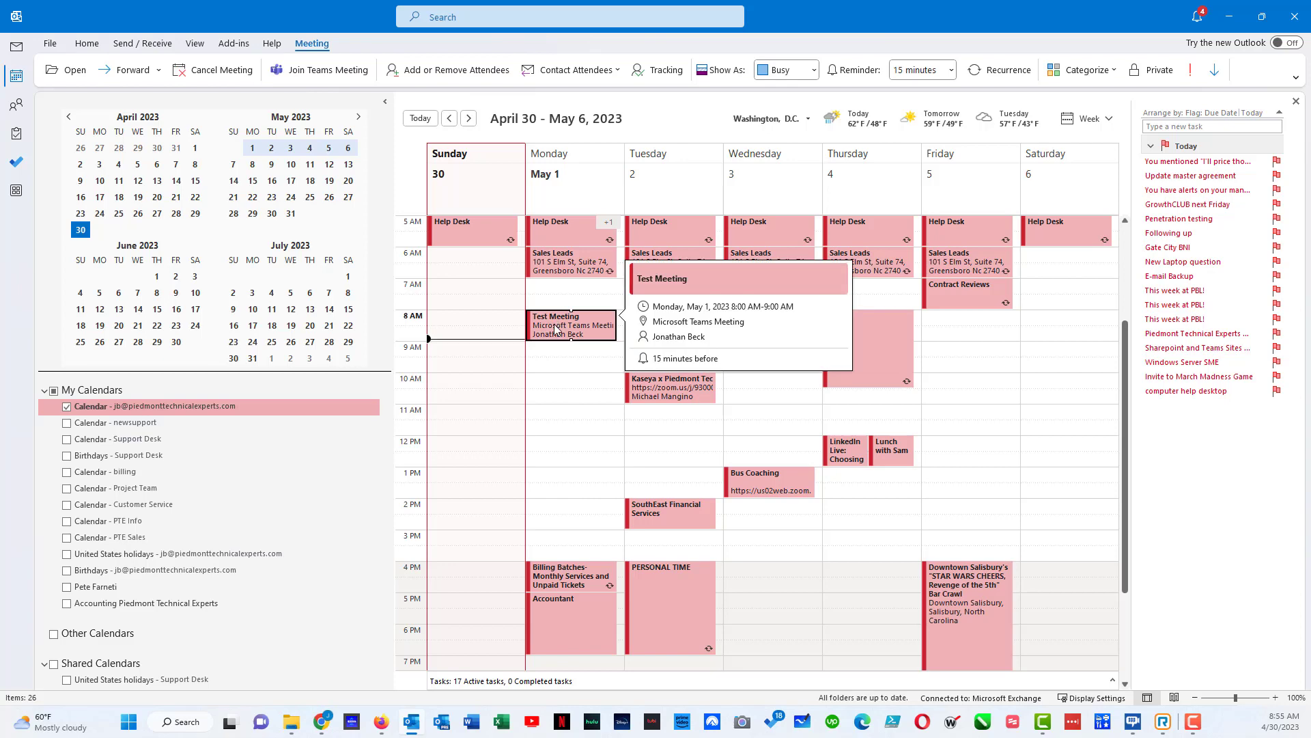
double_click(557, 328)
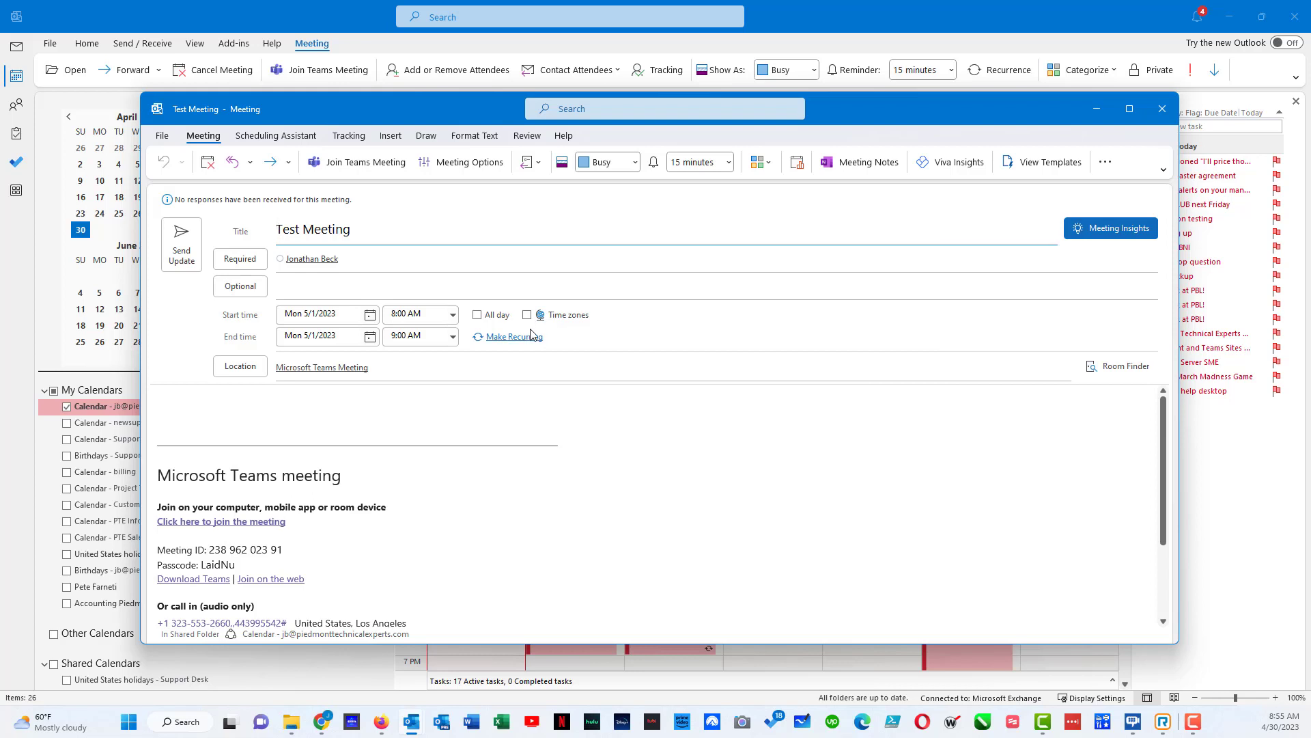
click(388, 284)
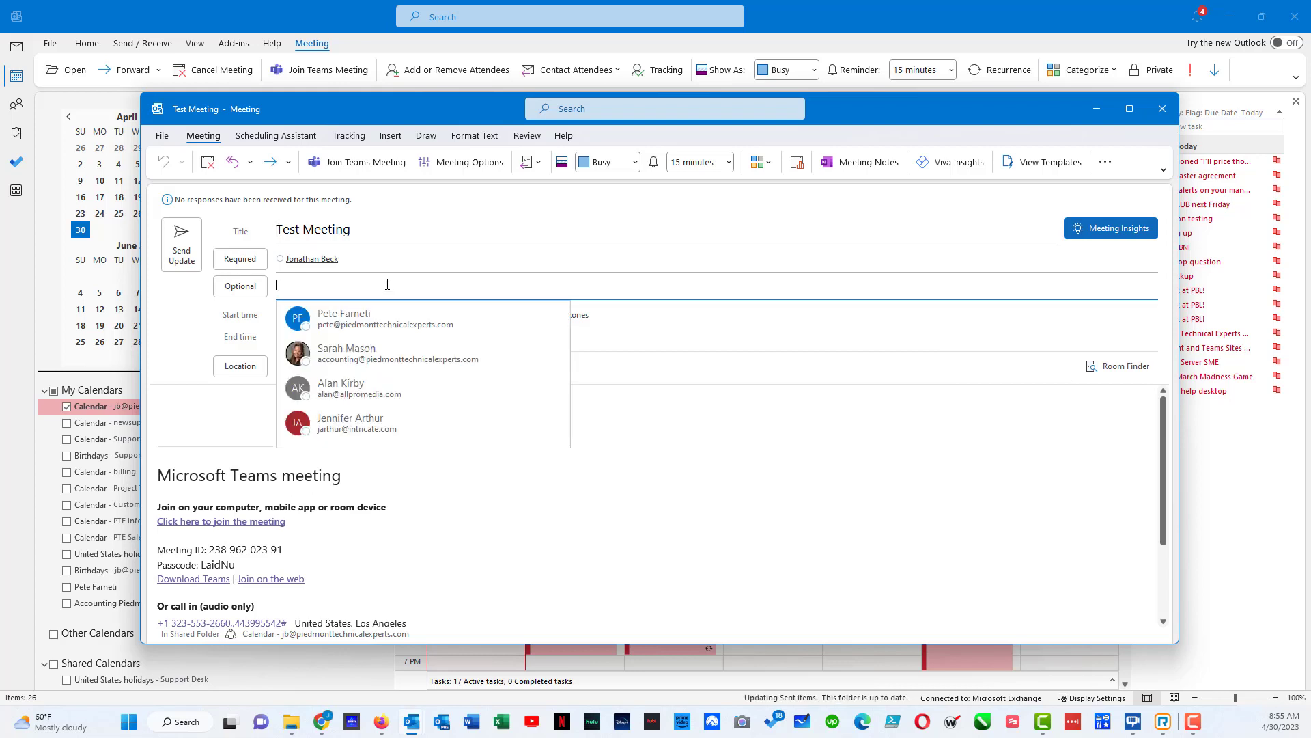
text(johno)
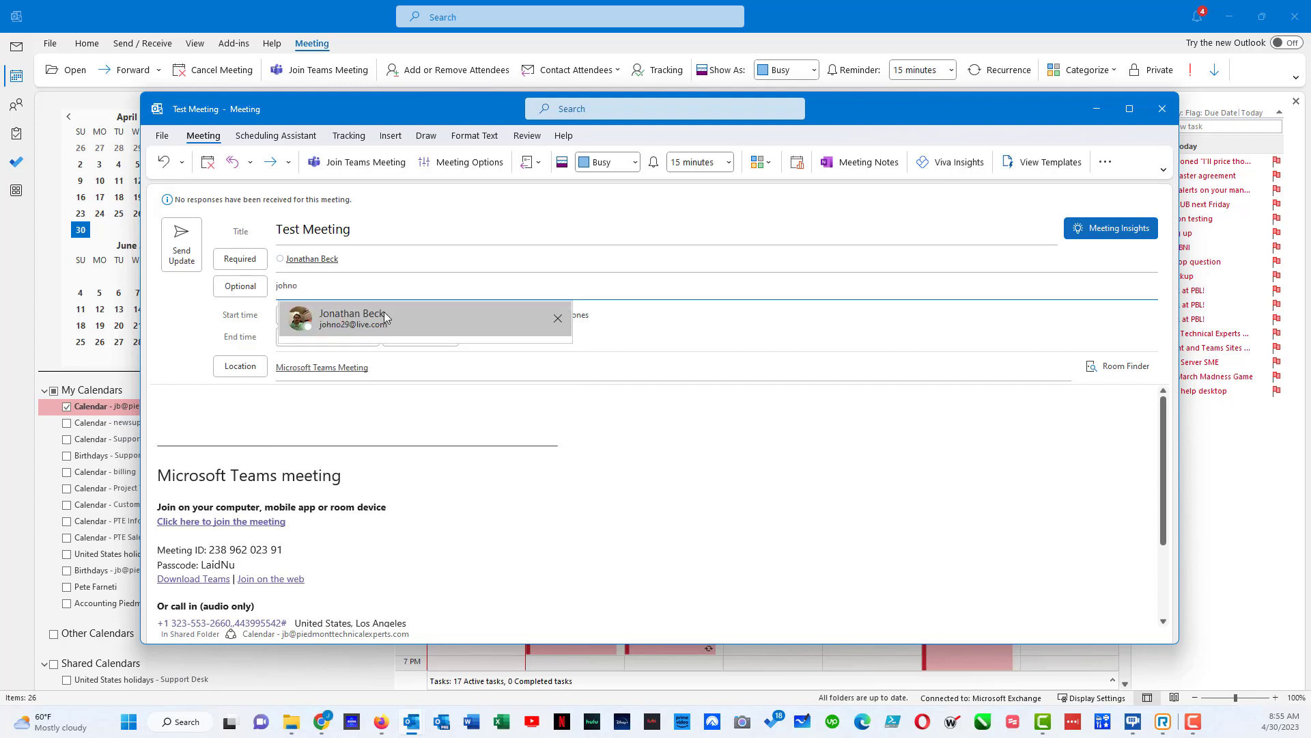
click(384, 314)
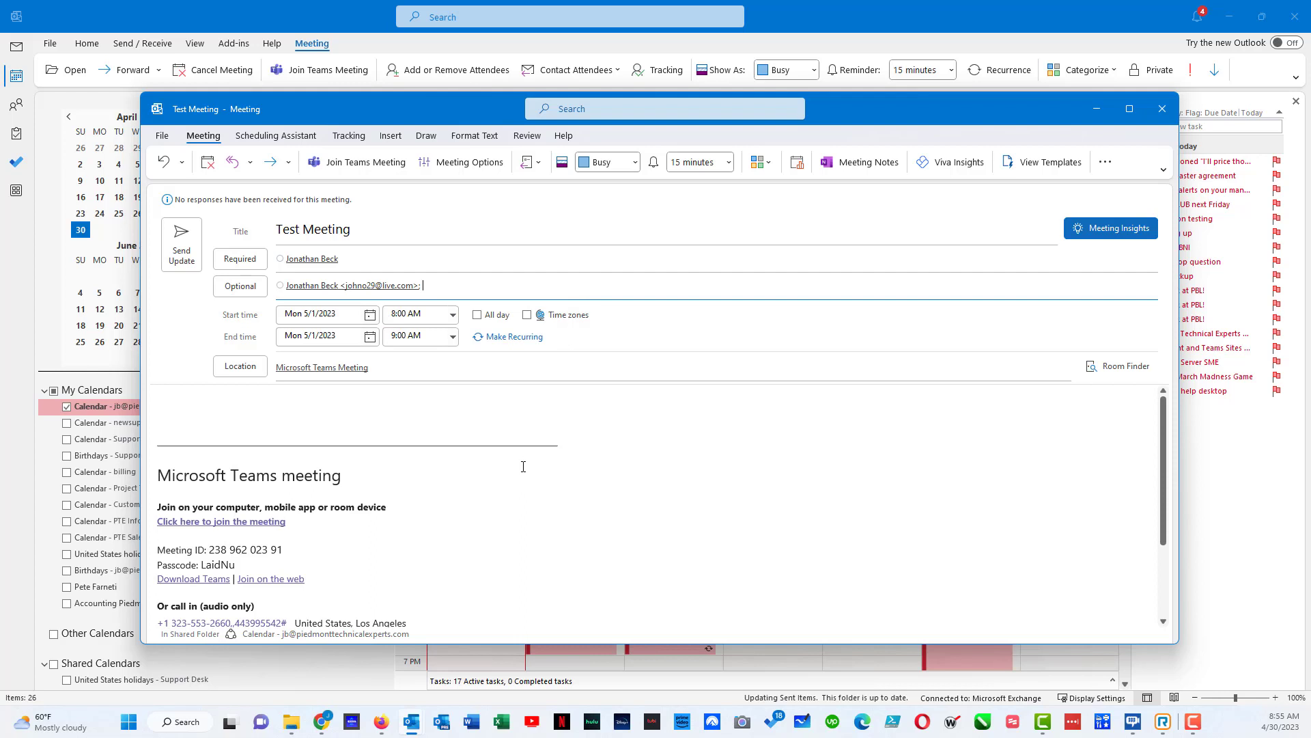
- Send the meeting update only to the newly added attendees
click(189, 245)
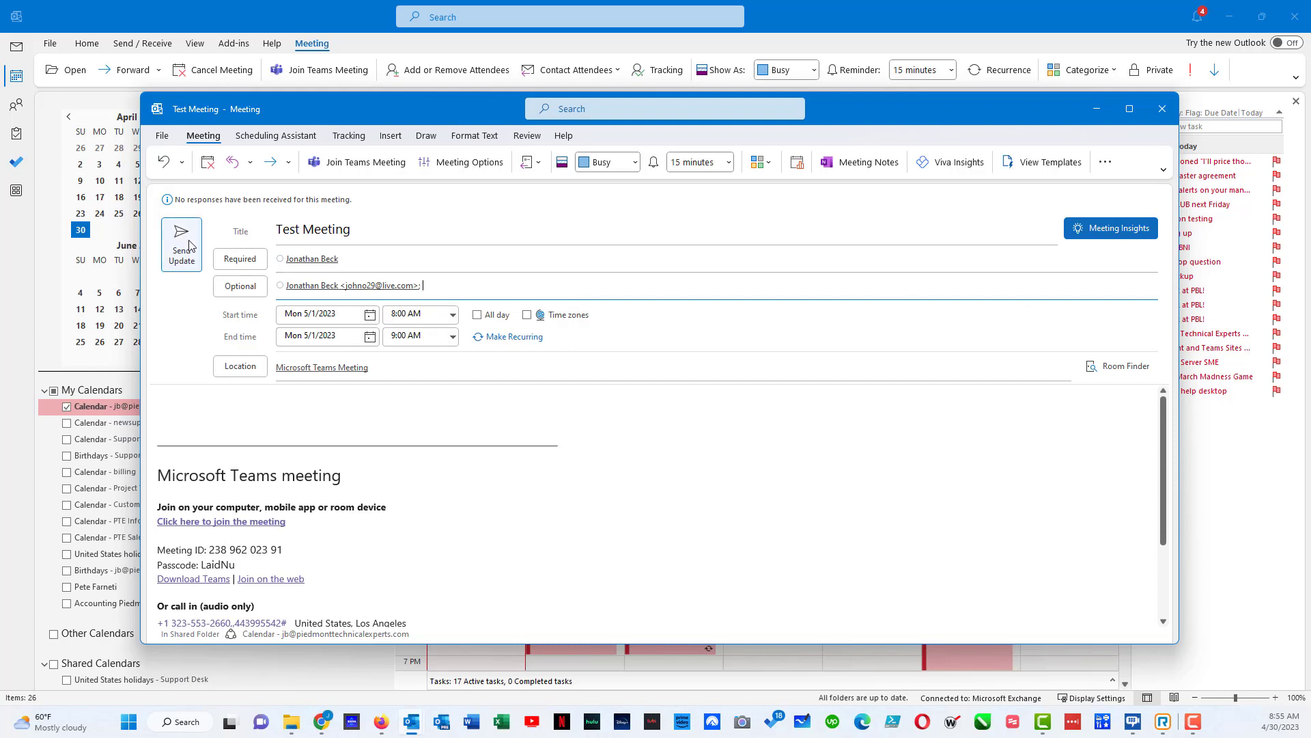
click(190, 246)
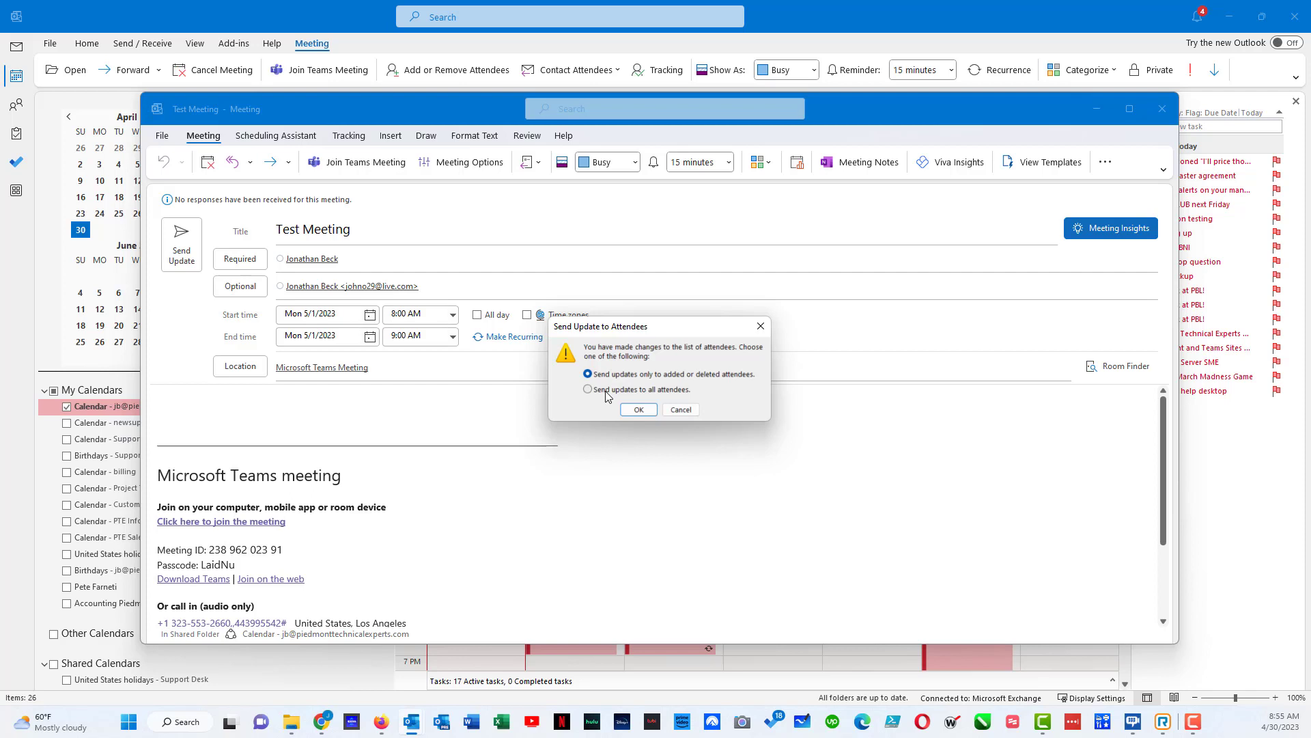
click(637, 412)
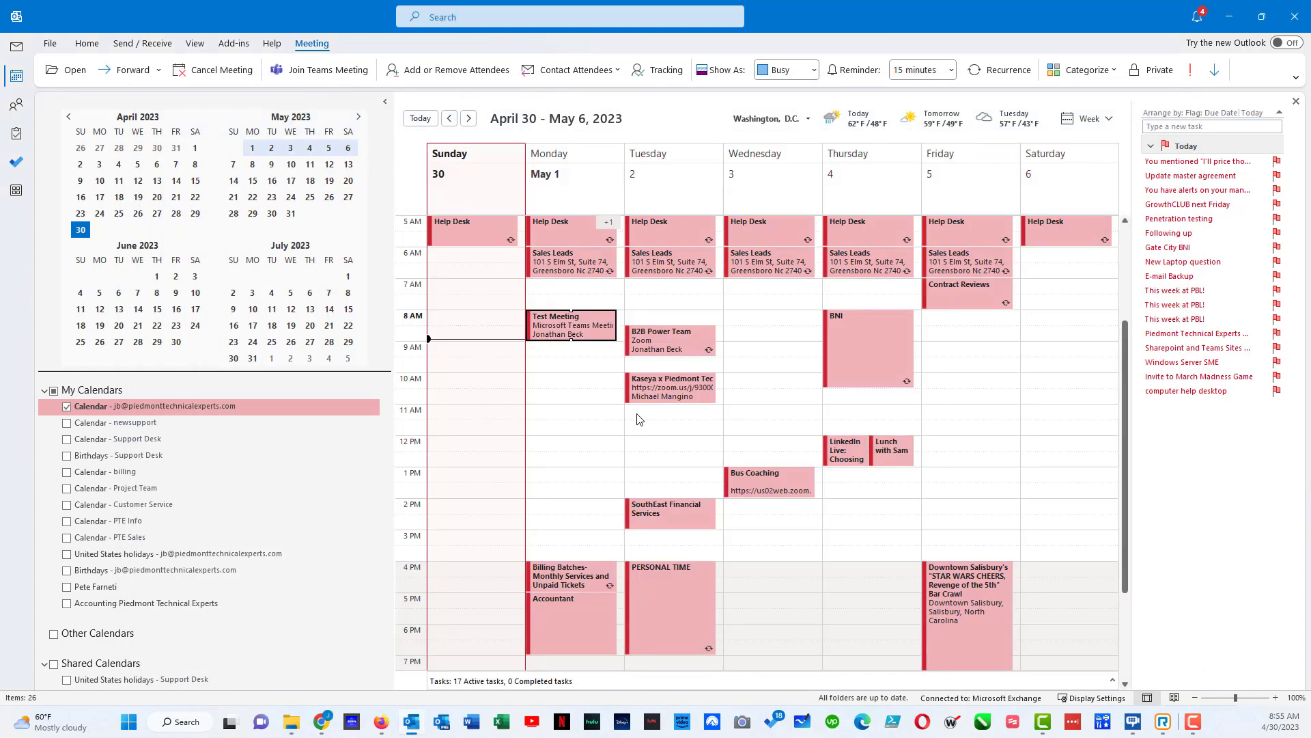
- Choose Cancel Meeting for Test Meeting from its right-click menu on the calendar
click(593, 326)
right_click(592, 327)
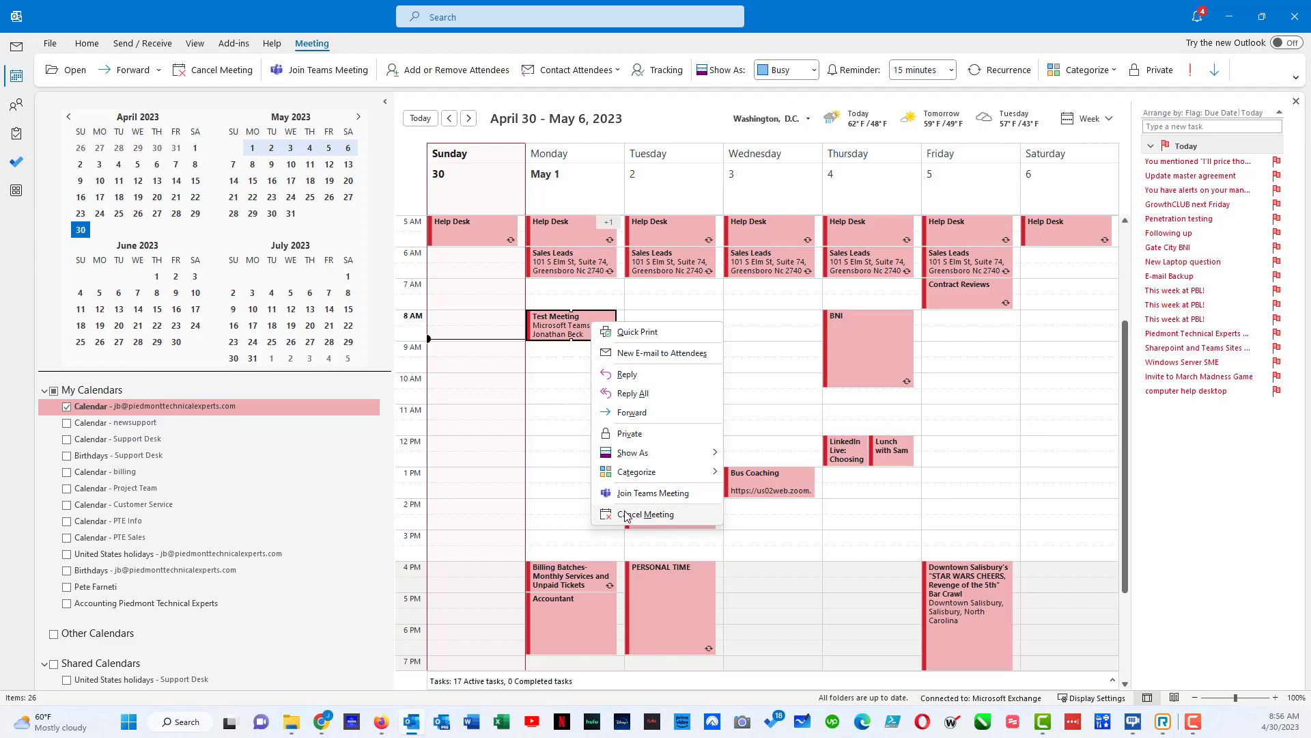
click(537, 391)
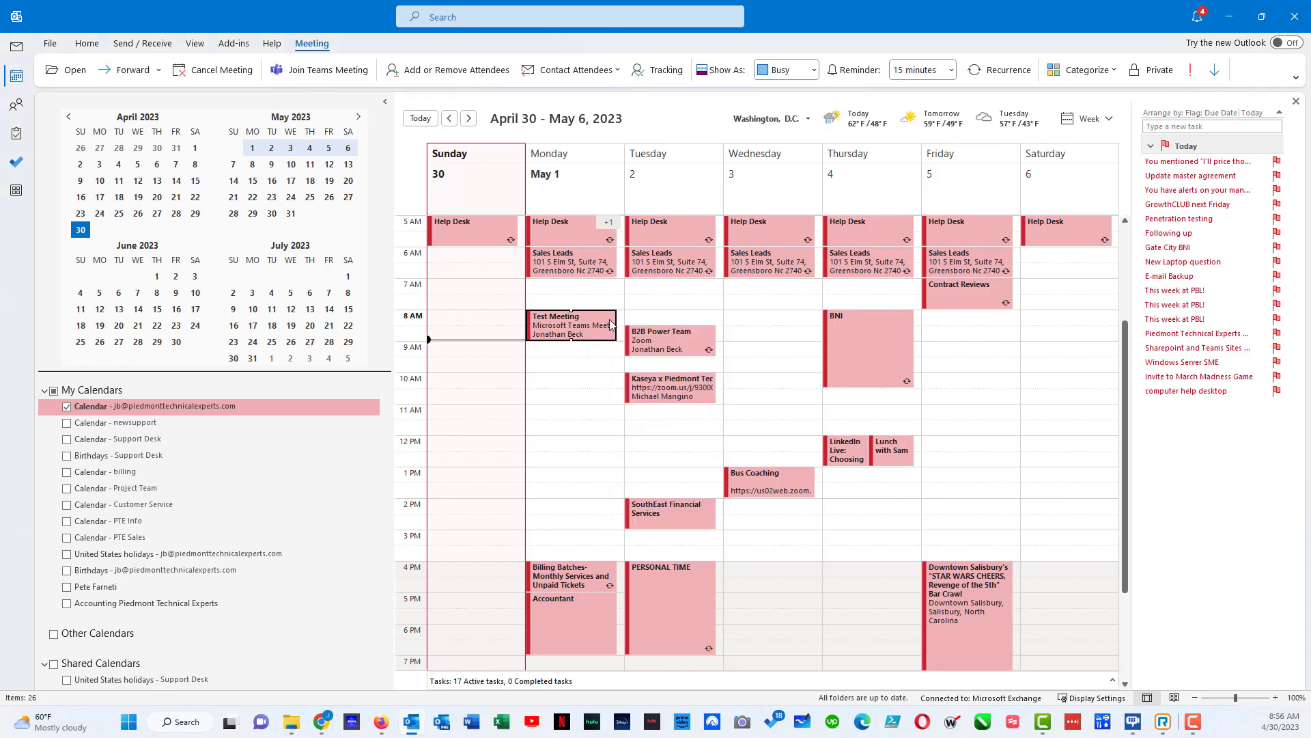
- Reopen the cancelled Test Meeting and send the cancellation to its attendees
mouse_move(611, 325)
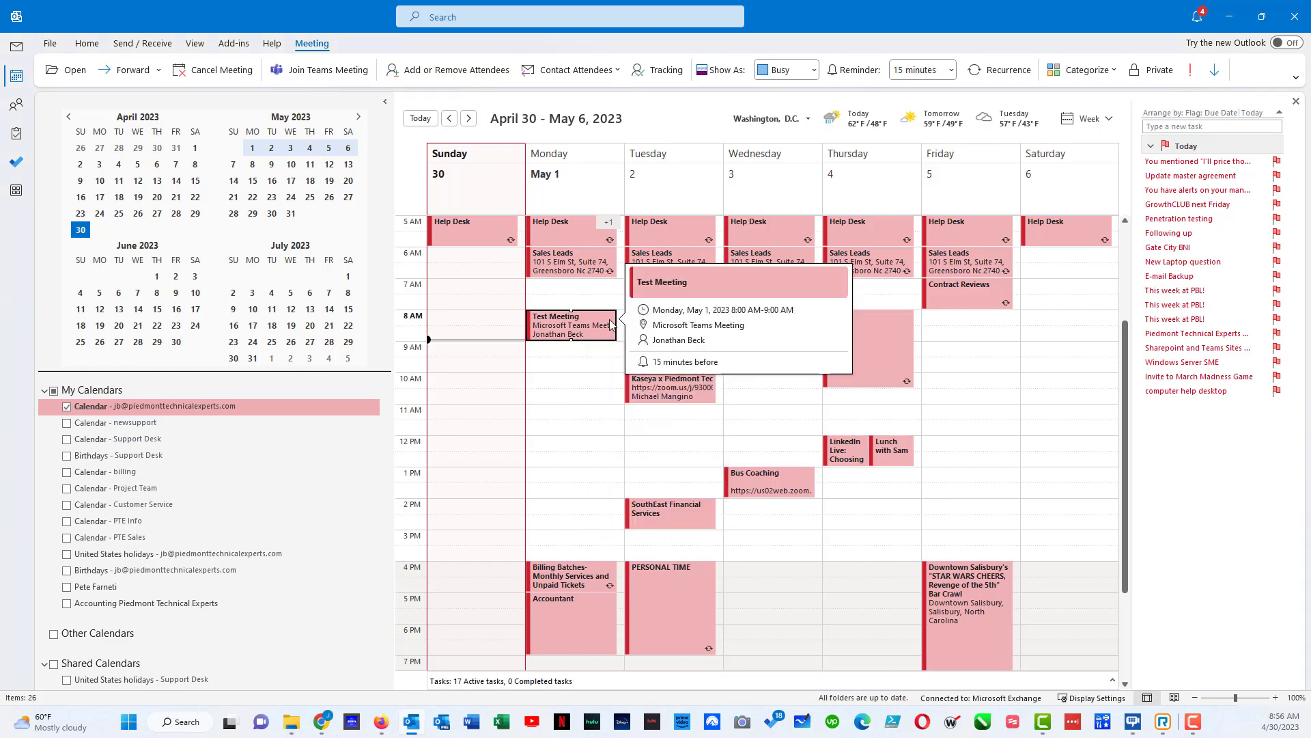
click(574, 337)
click(574, 343)
click(574, 331)
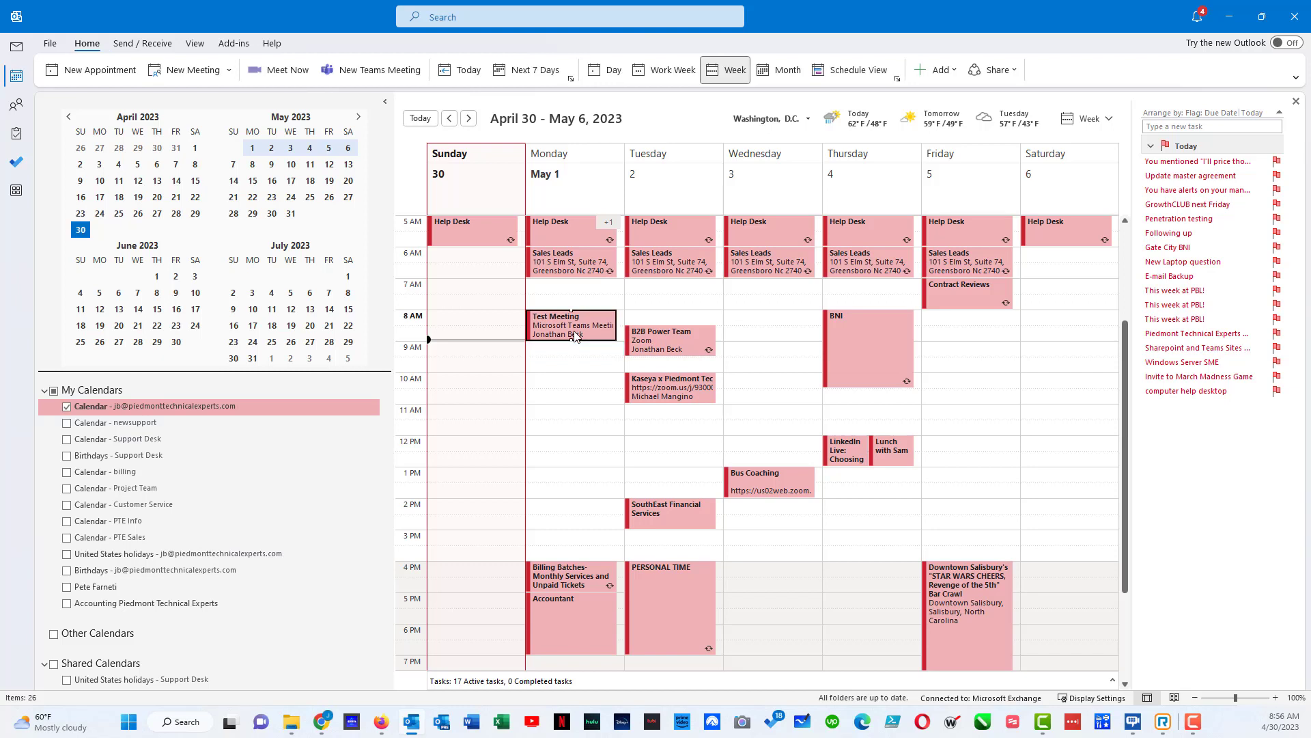
mouse_move(575, 336)
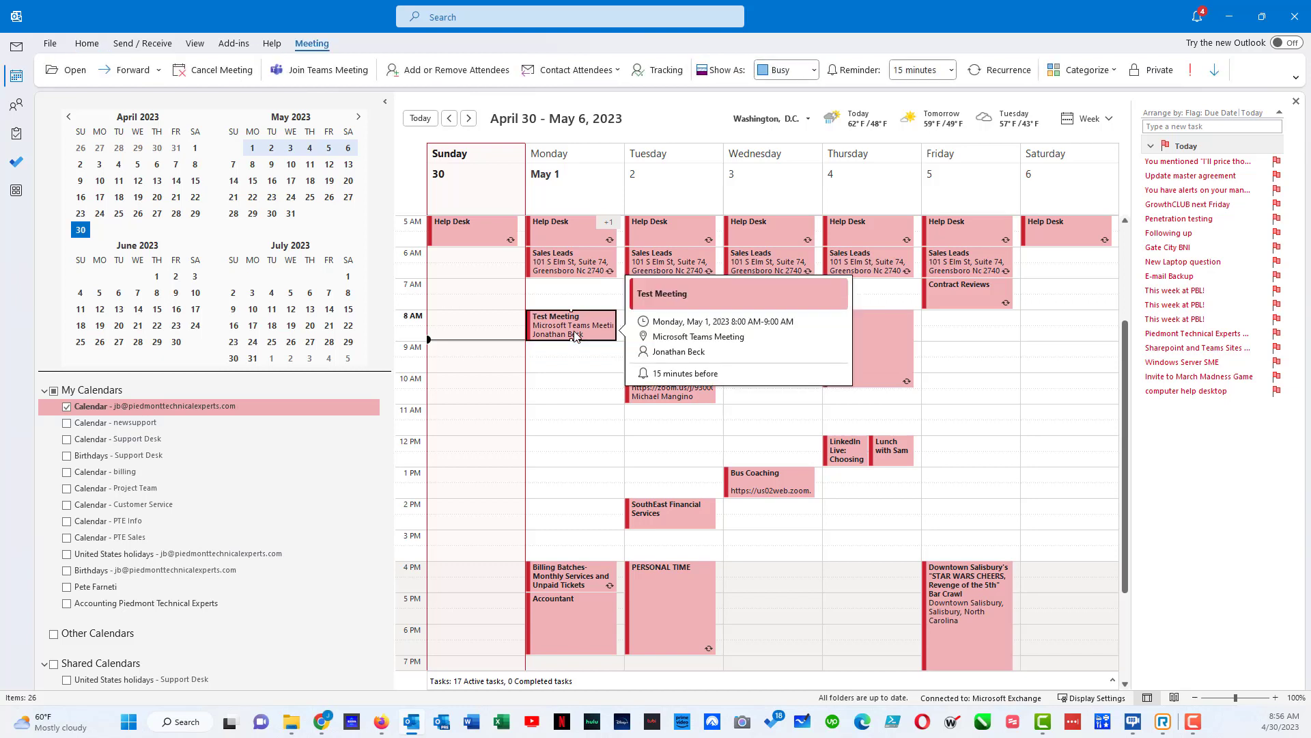
double_click(575, 335)
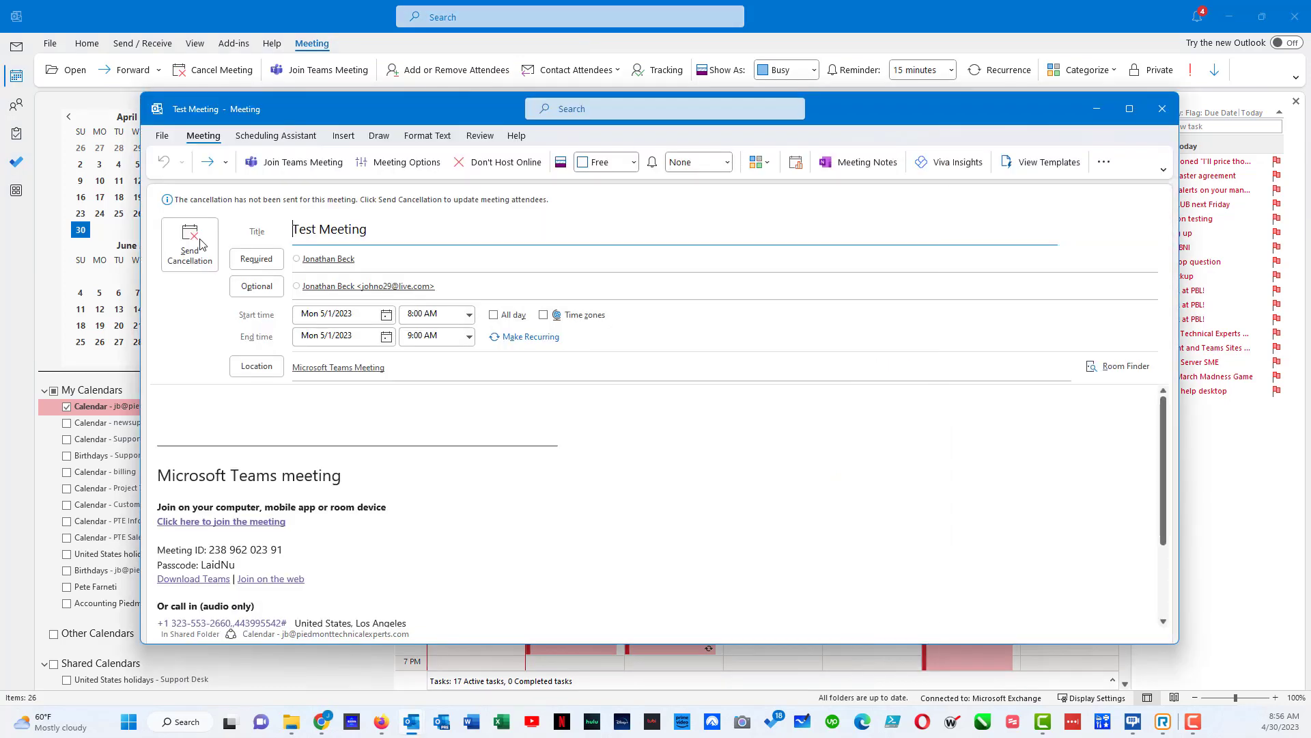
click(183, 238)
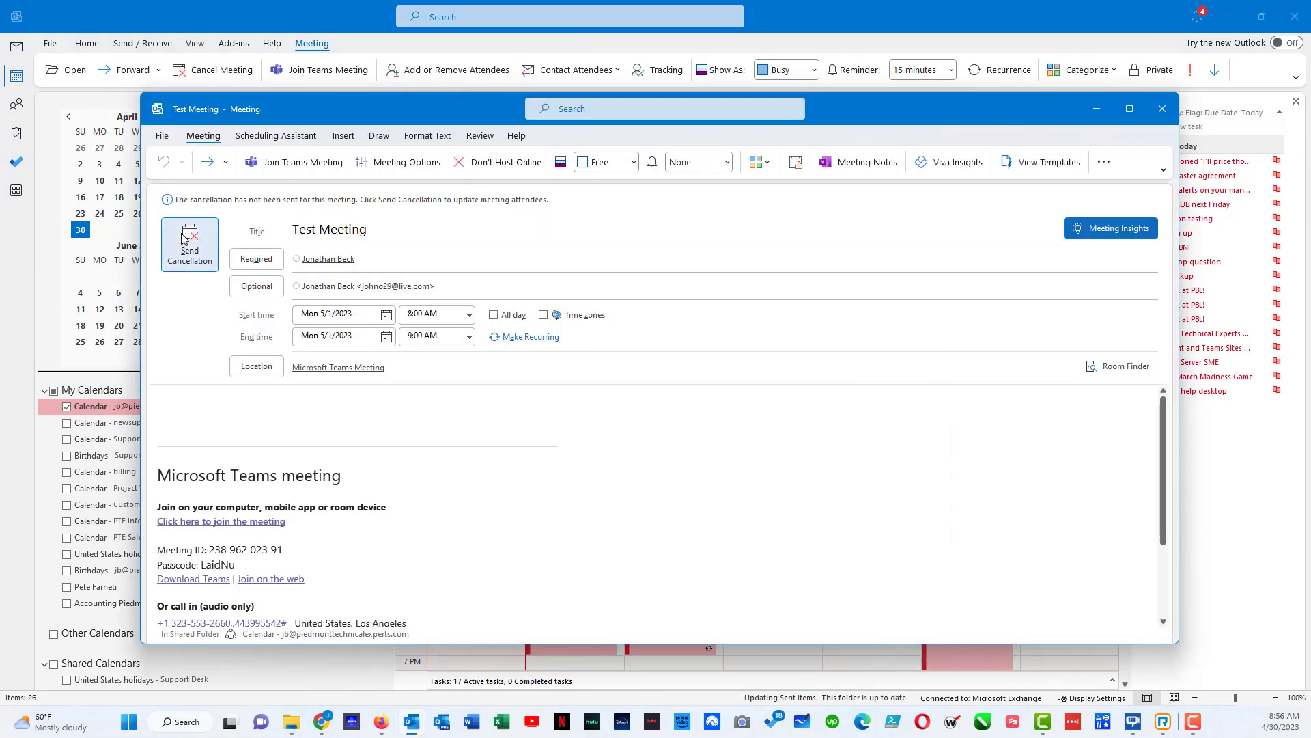